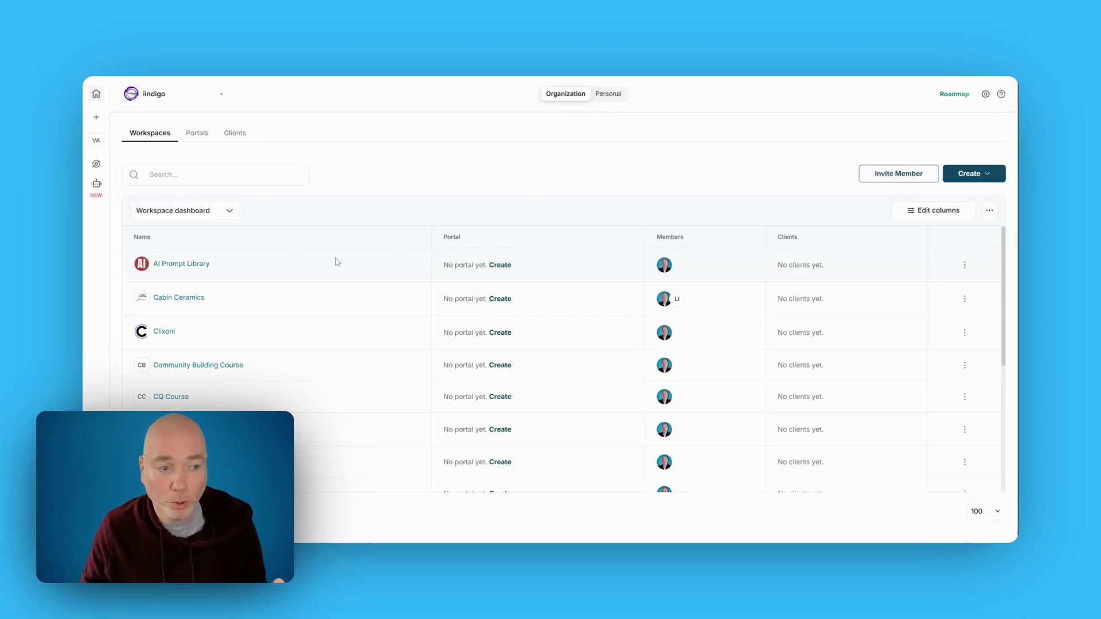
# Open the Demo workspace from the Workspaces list to see its pages
pyautogui.scroll(-5, 218, 287)
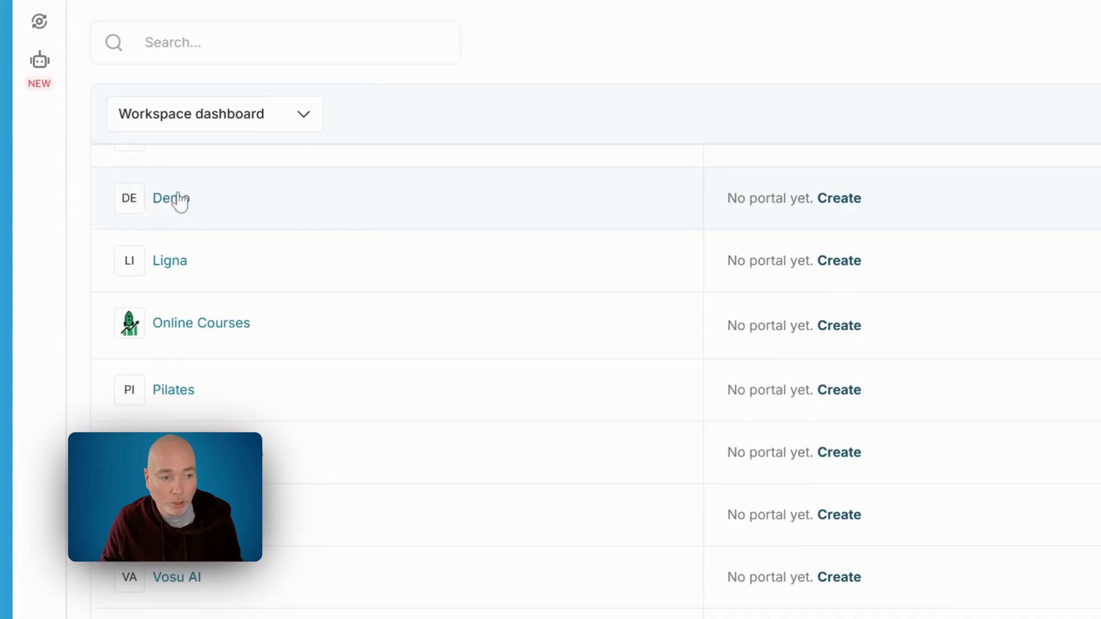
pyautogui.click(198, 255)
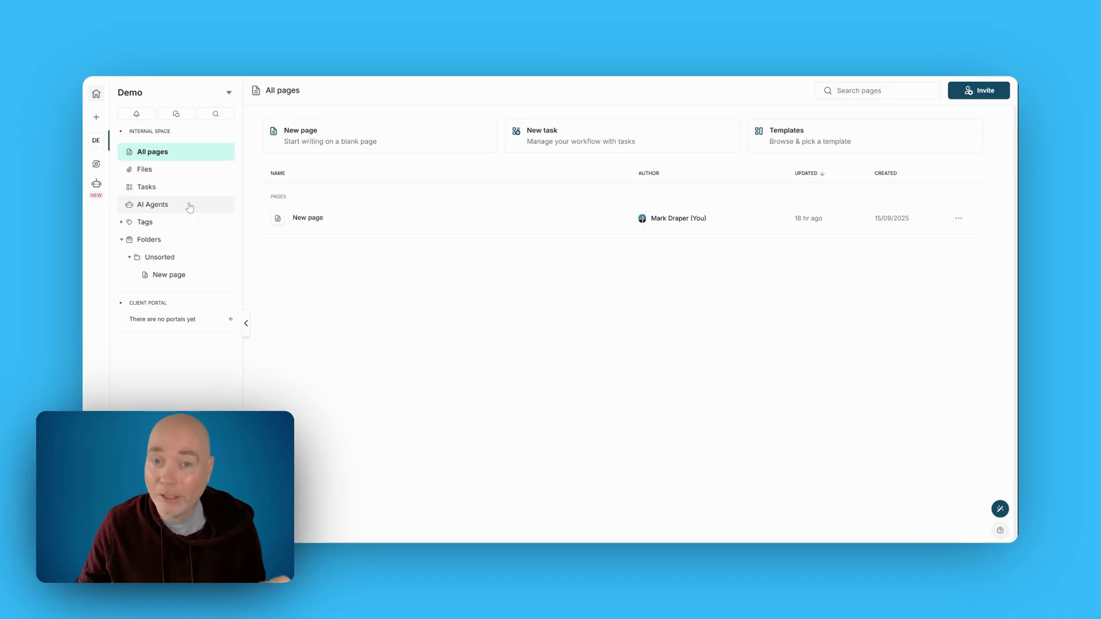
# Open New page and browse the slash menu of insertable block types on its empty line
pyautogui.click(308, 219)
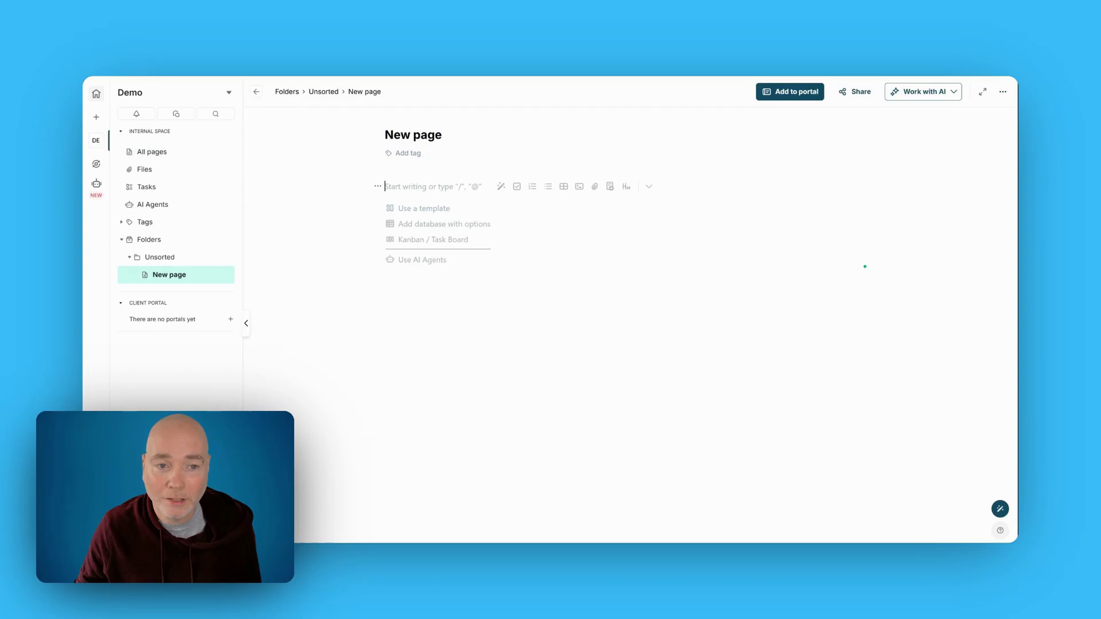
pyautogui.write('/')
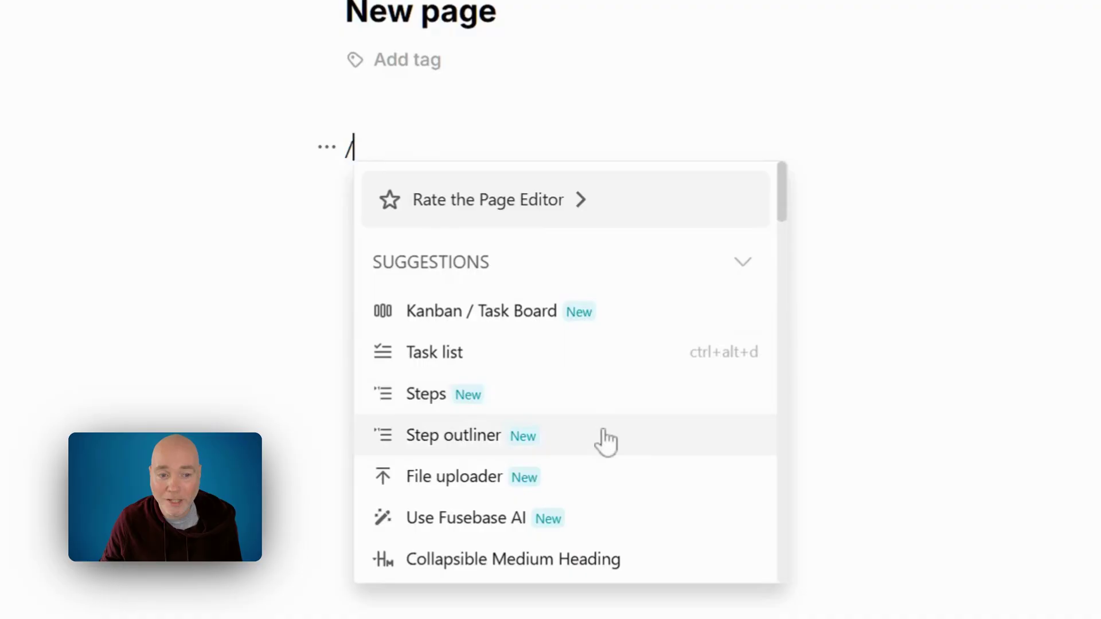
pyautogui.scroll(-3, 627, 489)
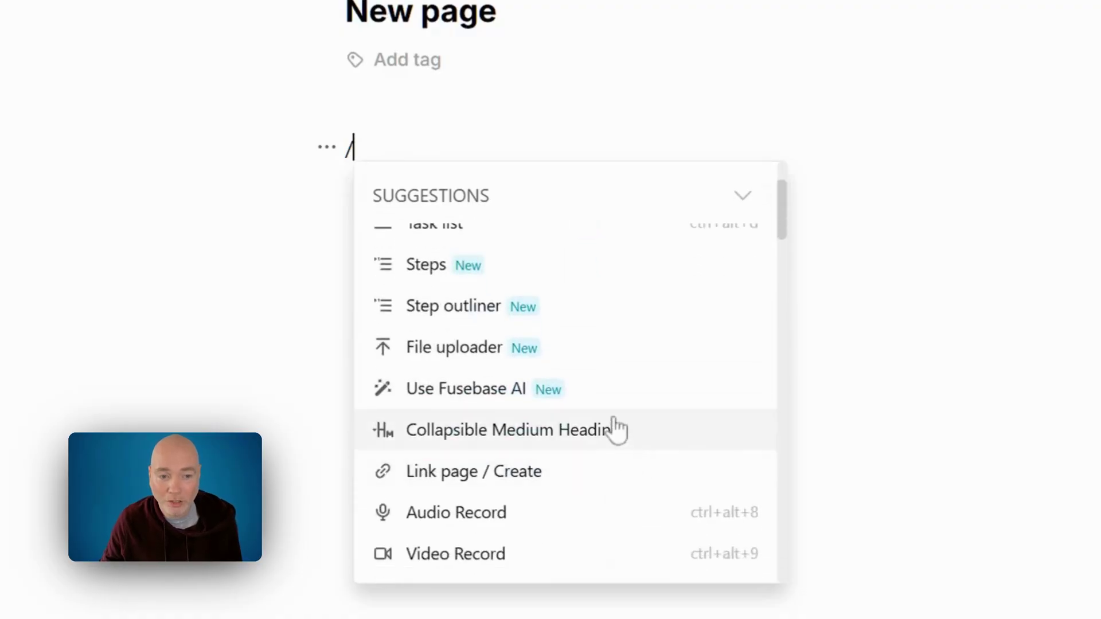
pyautogui.scroll(-10, 628, 408)
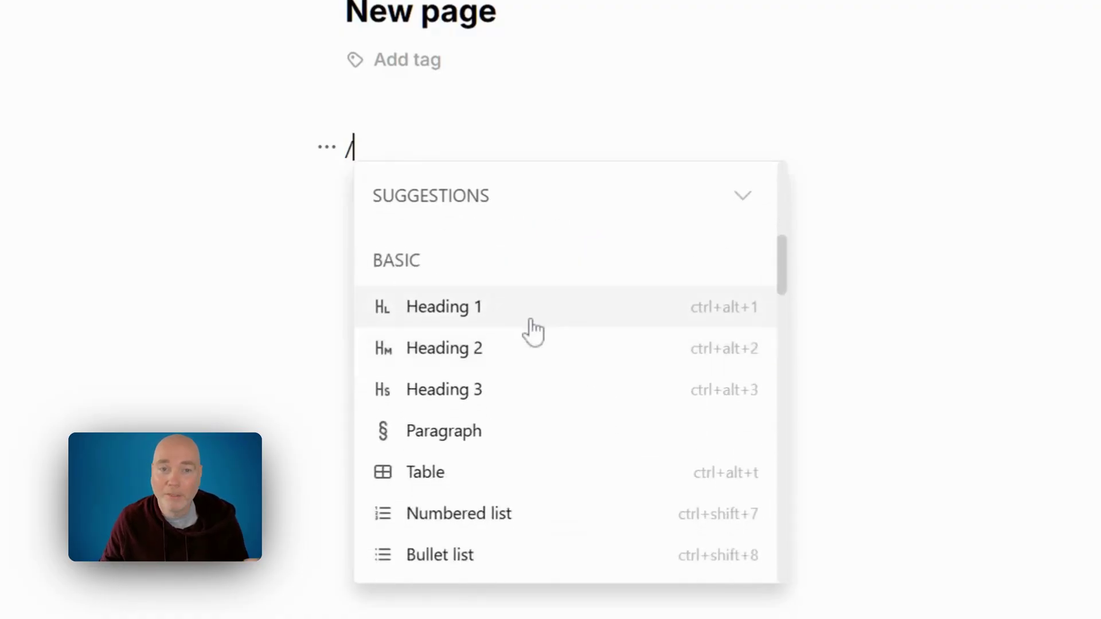
pyautogui.scroll(-5, 518, 366)
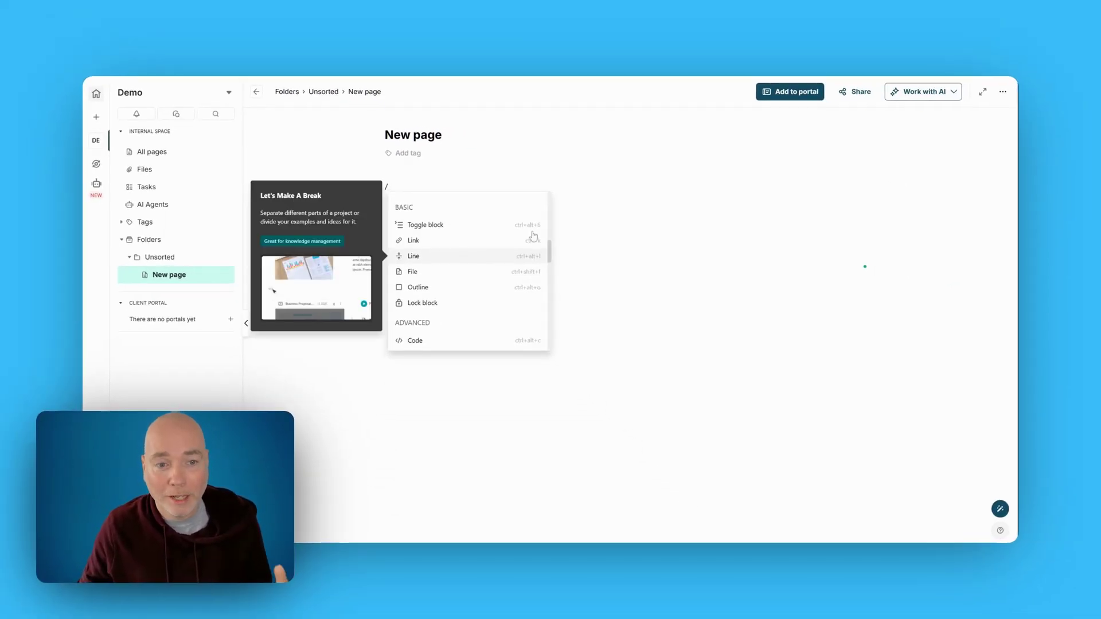
pyautogui.press('Down')
pyautogui.press('Down')
pyautogui.press('Down')
pyautogui.scroll(5, 465, 280)
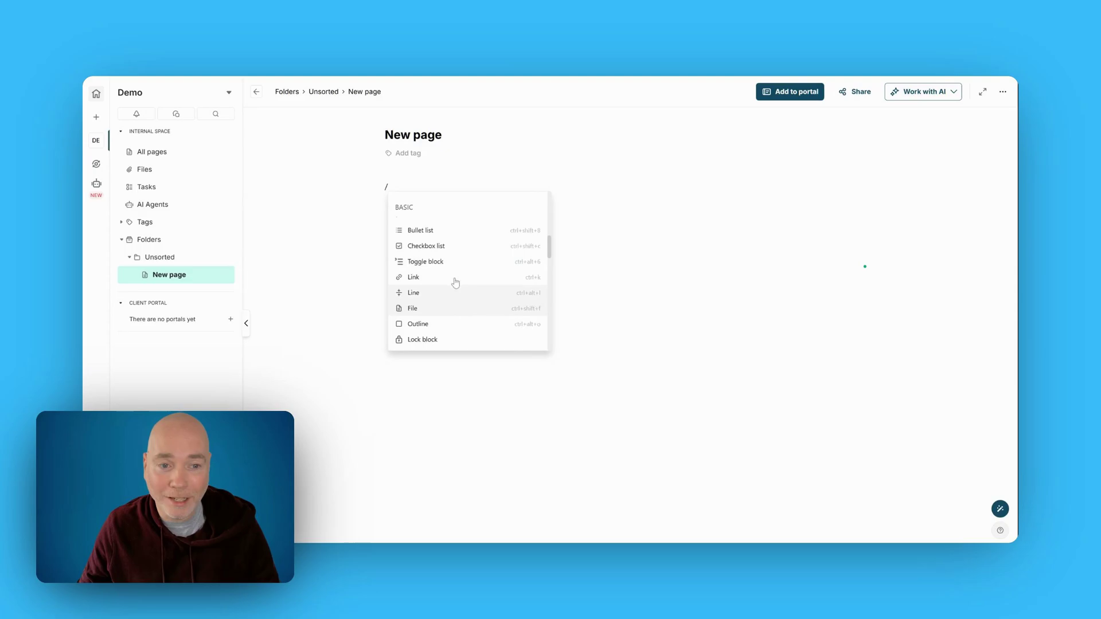
pyautogui.scroll(3, 455, 282)
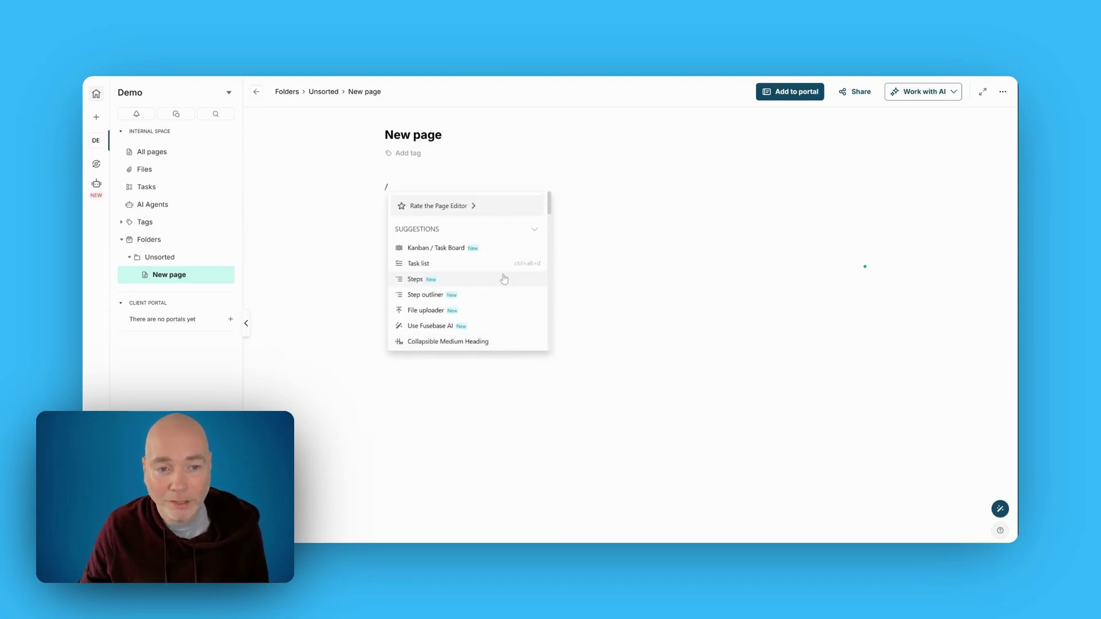
# Insert a Kanban / Task Board block on New page, then use Add to portal
pyautogui.click(463, 253)
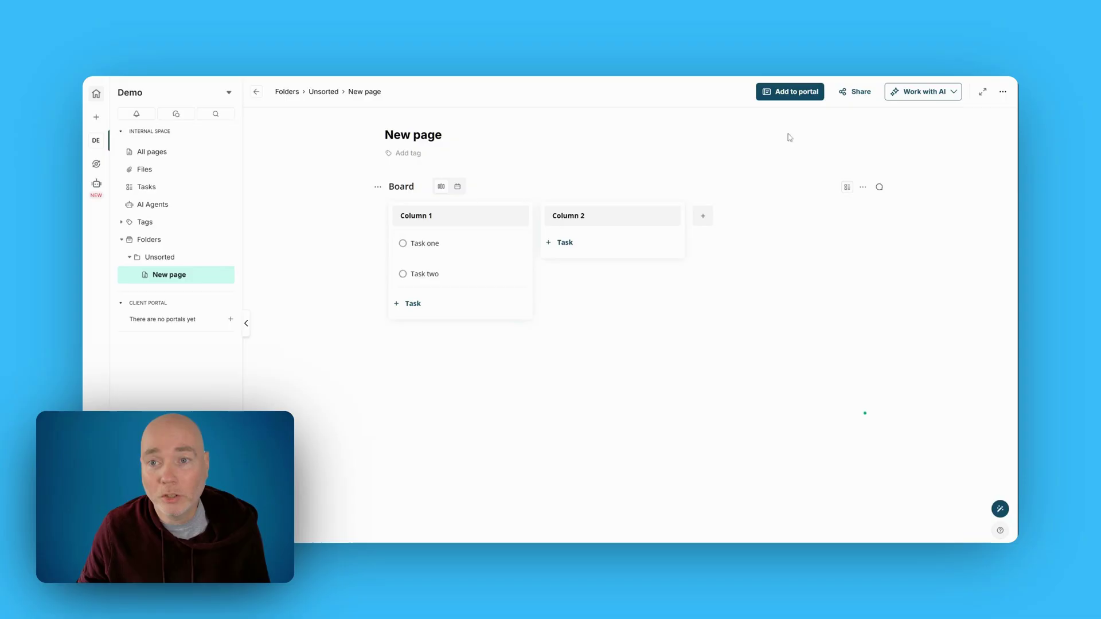
pyautogui.click(781, 95)
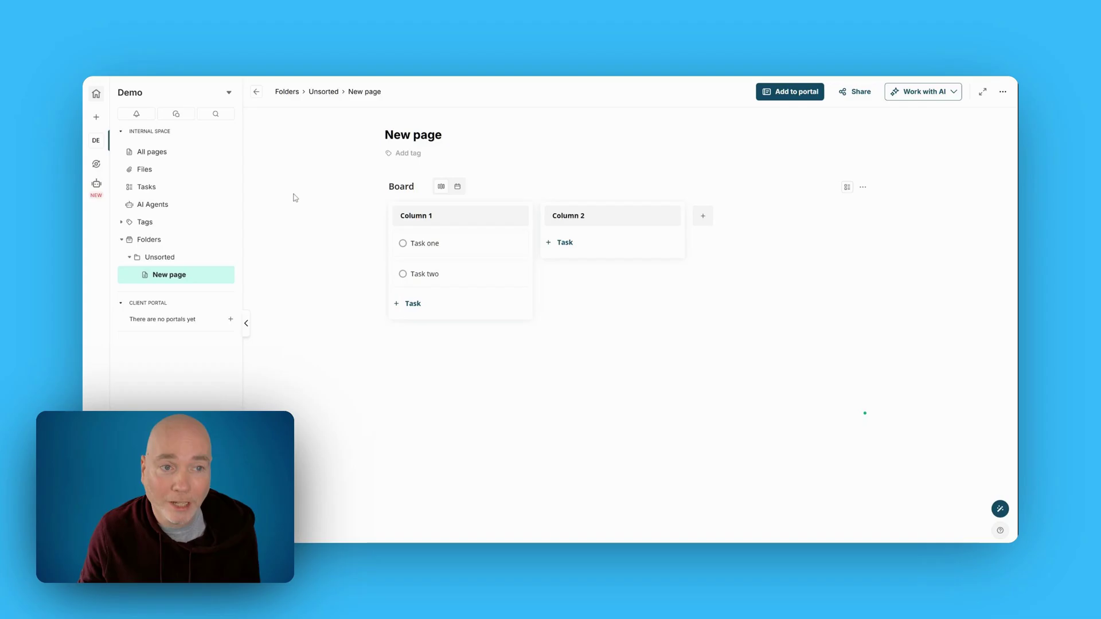
# Open the AI Agents section and browse through the agent cards
pyautogui.click(97, 185)
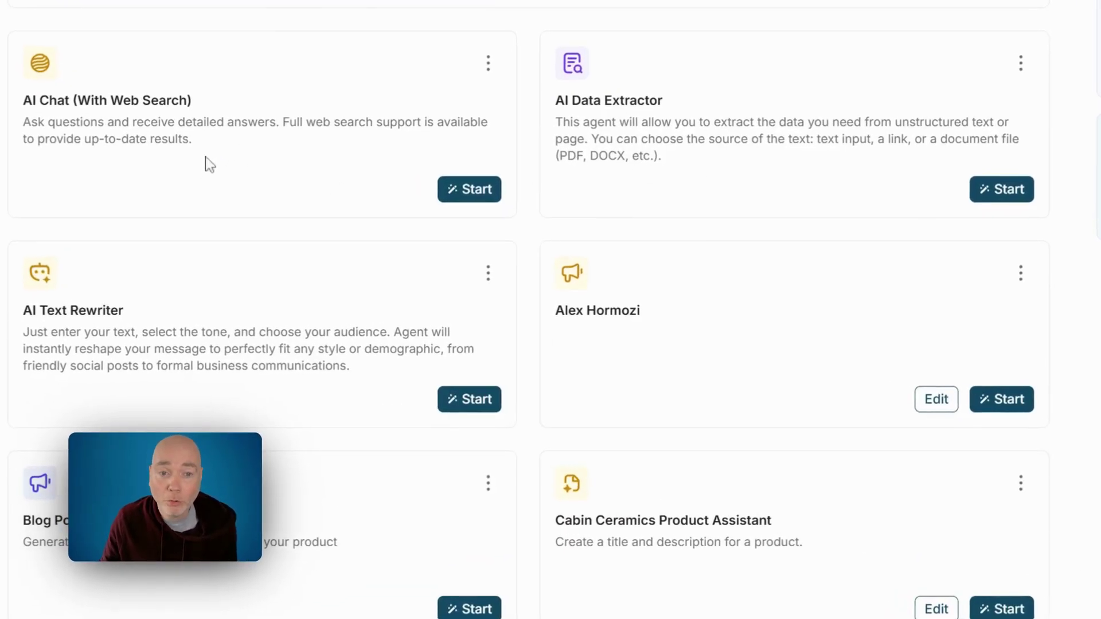
pyautogui.scroll(-3, 118, 128)
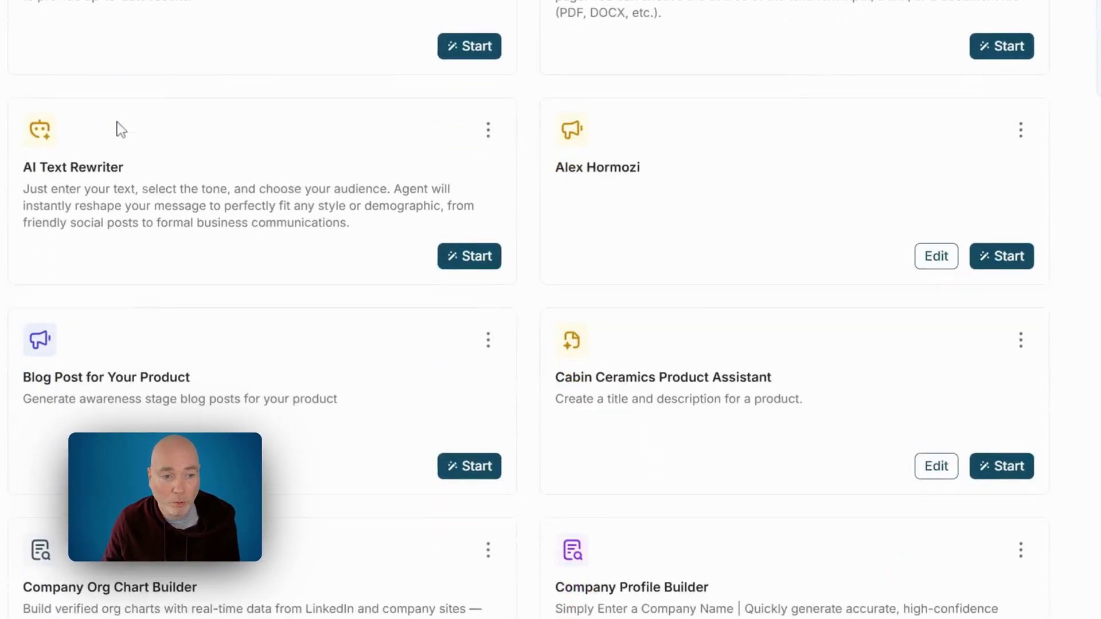
pyautogui.scroll(-5, 214, 145)
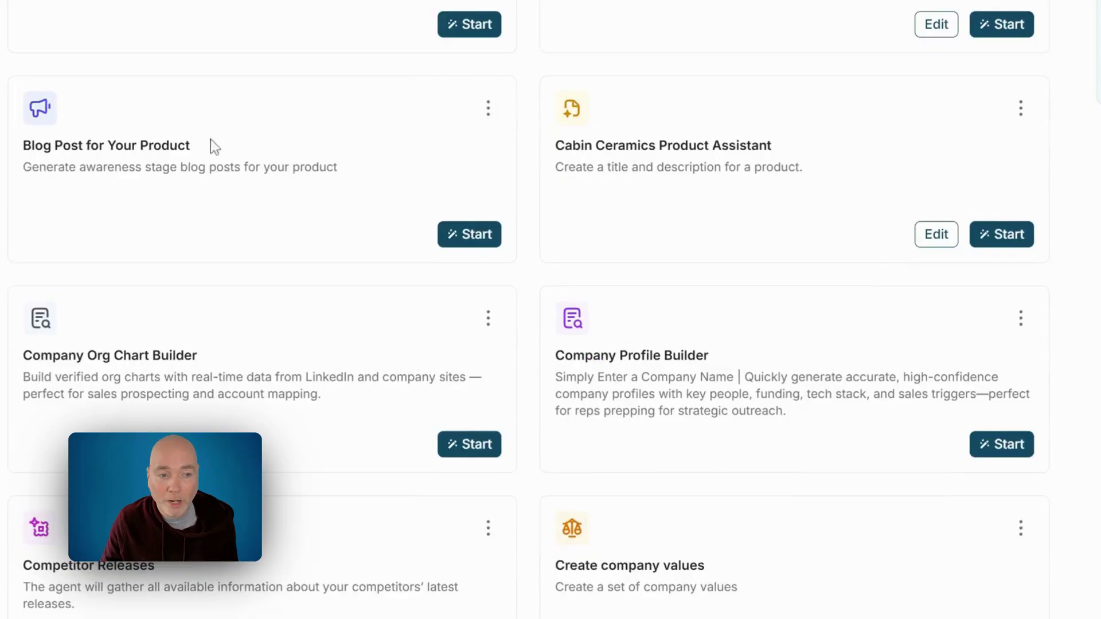
pyautogui.scroll(-14, 214, 153)
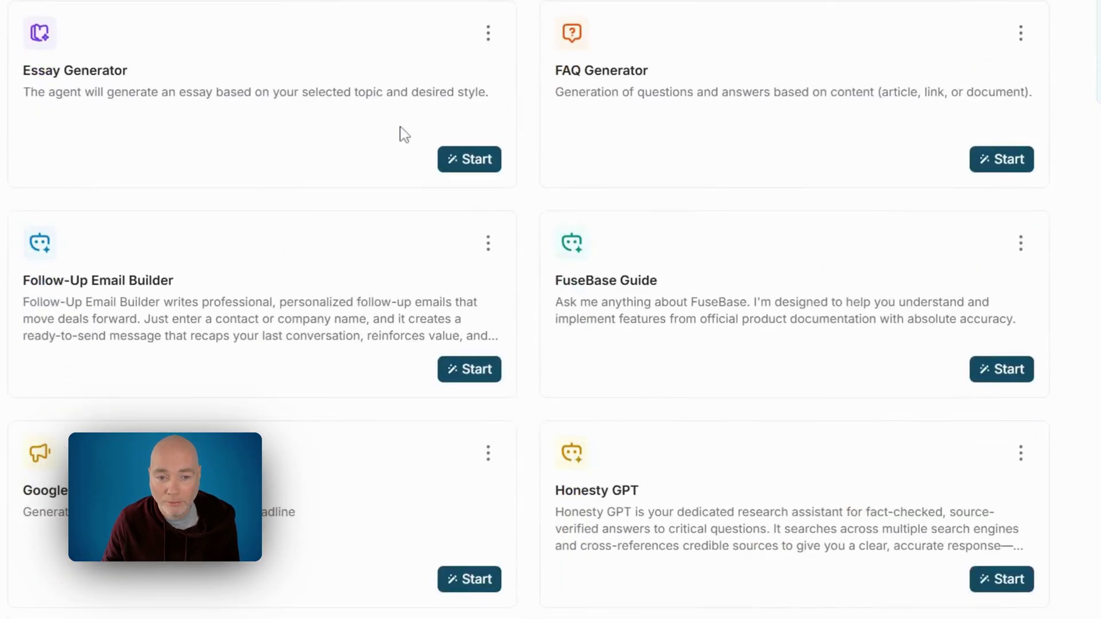
pyautogui.scroll(-7, 400, 132)
pyautogui.scroll(-15, 267, 121)
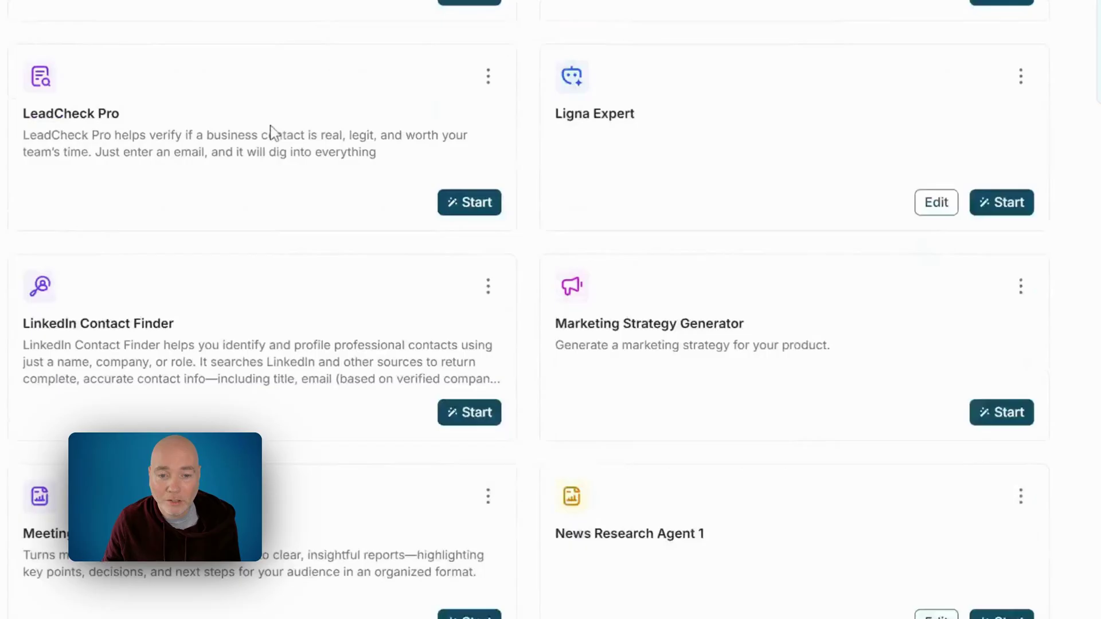
pyautogui.scroll(8, 226, 155)
pyautogui.scroll(10, 252, 172)
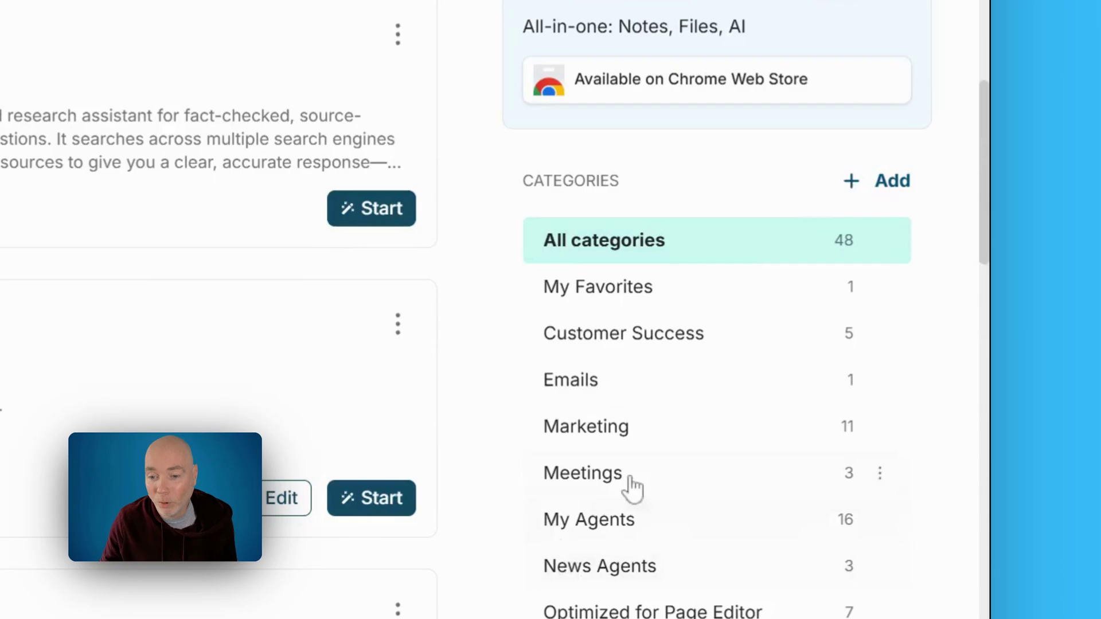
# Filter the agents to the My Agents category, showing its 16 agents
pyautogui.click(641, 518)
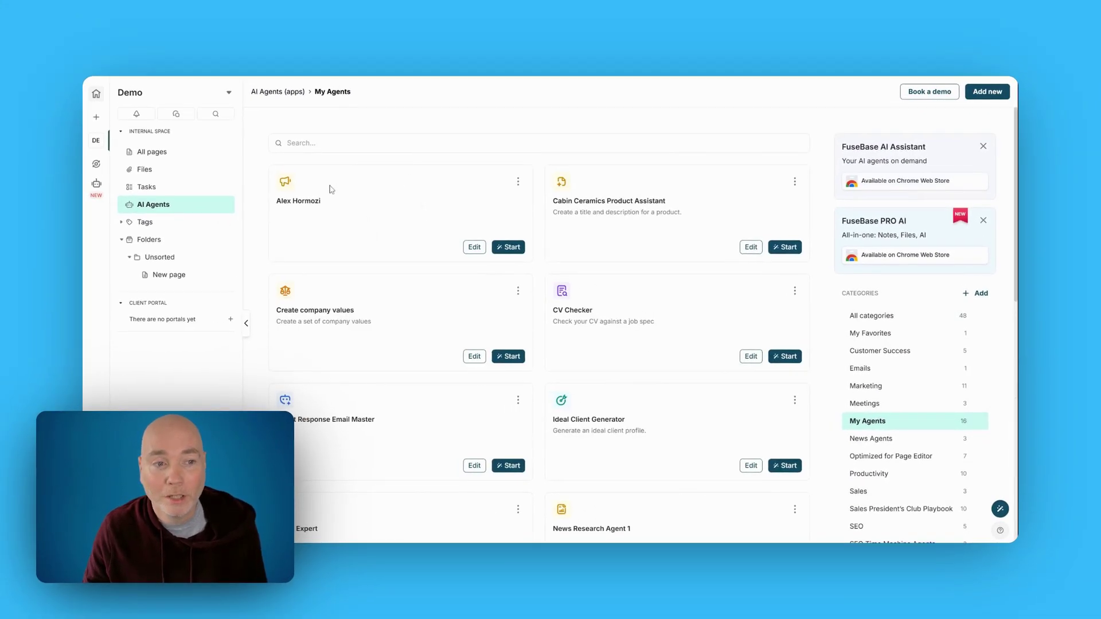
pyautogui.scroll(-8, 331, 189)
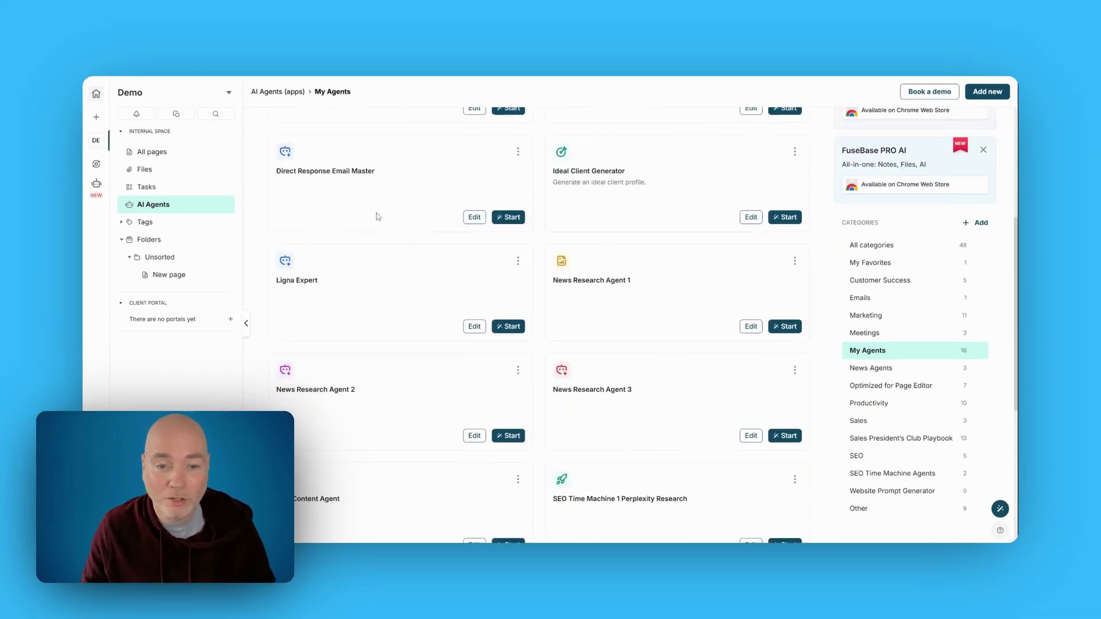
pyautogui.scroll(10, 621, 275)
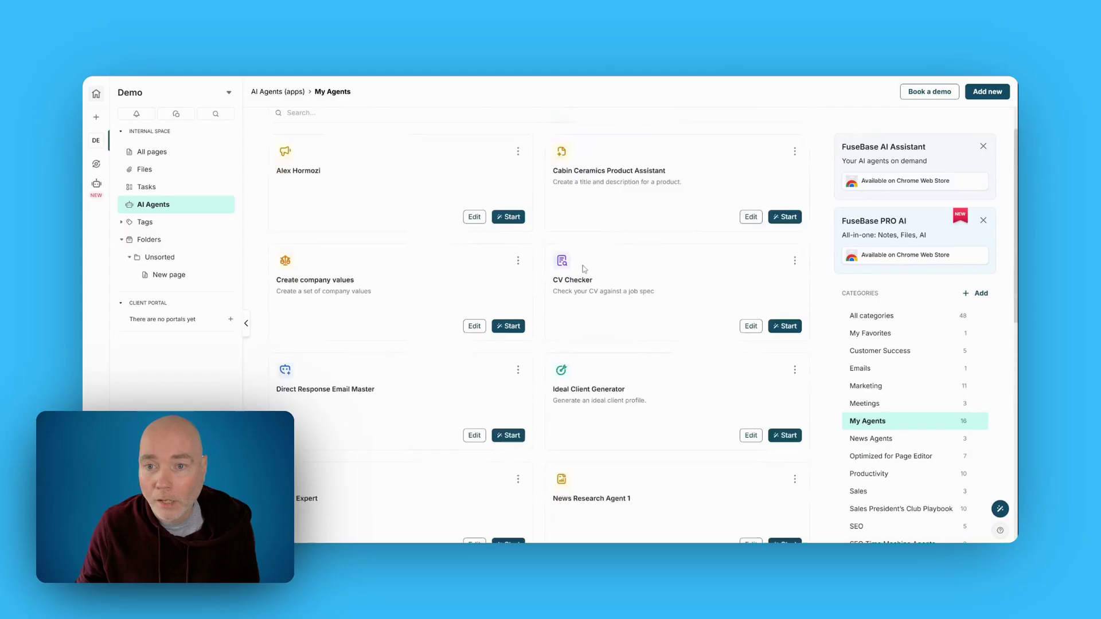
# Start a new AI agent and look over its title and description fields
pyautogui.click(984, 93)
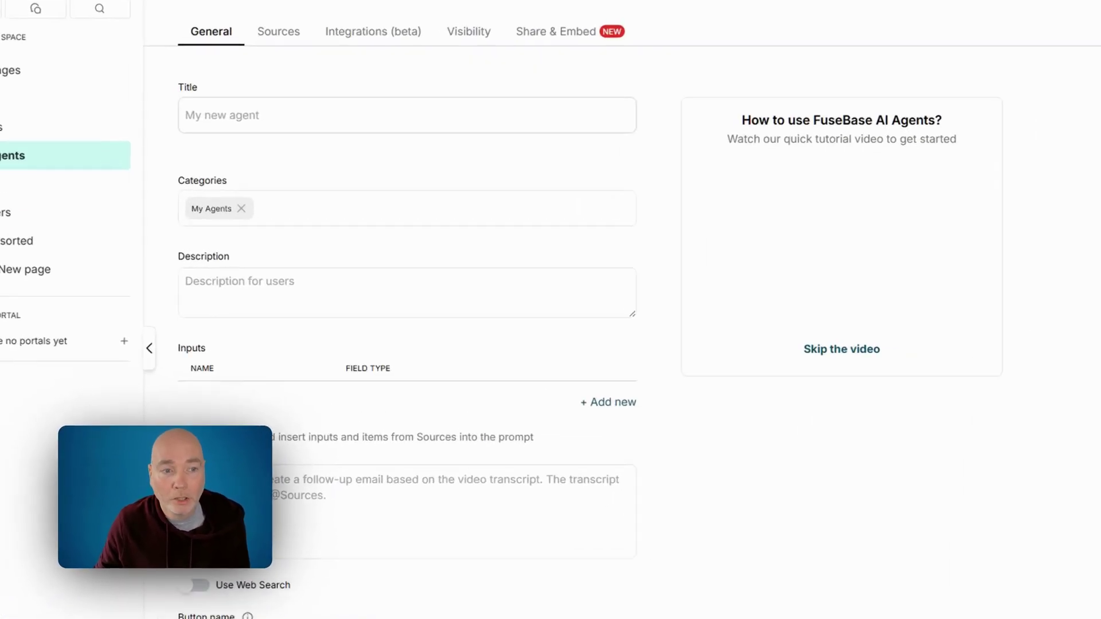
pyautogui.click(310, 185)
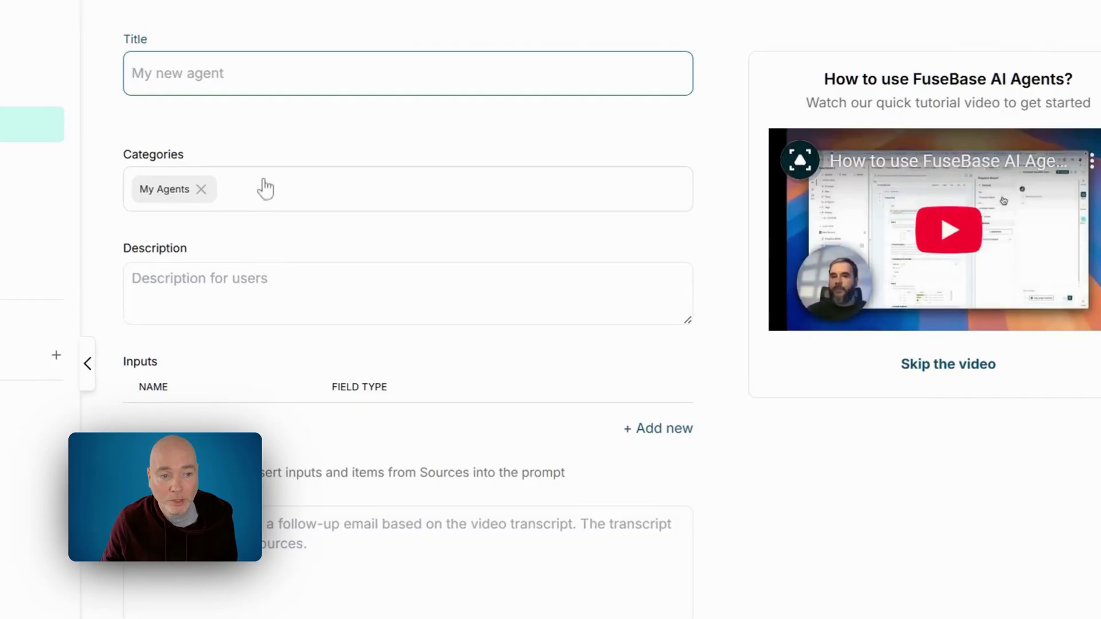
pyautogui.click(292, 281)
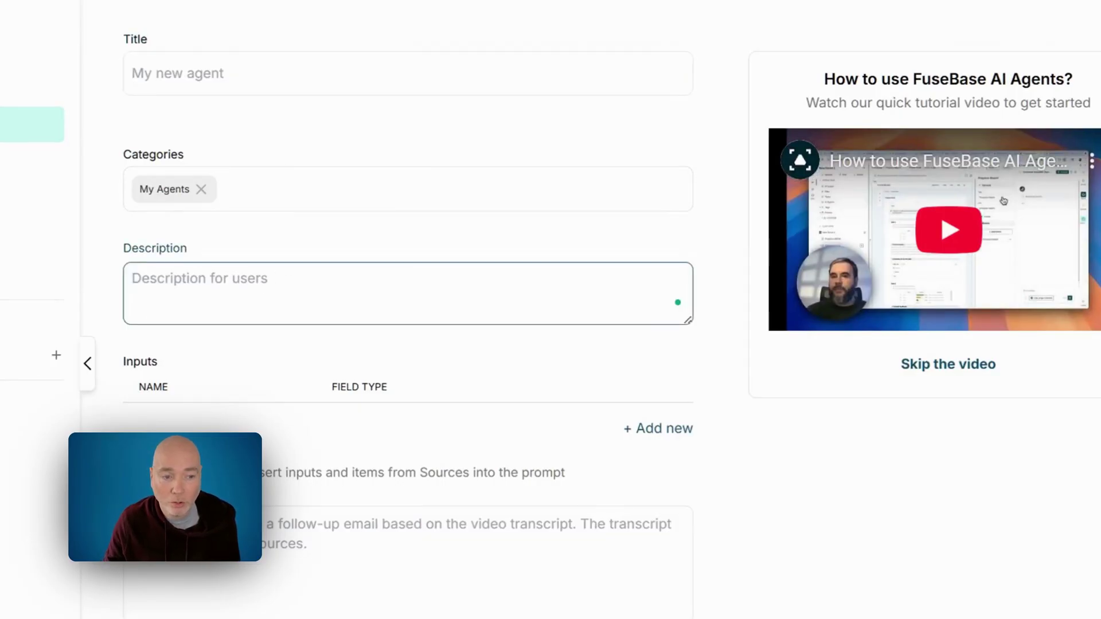
pyautogui.click(577, 381)
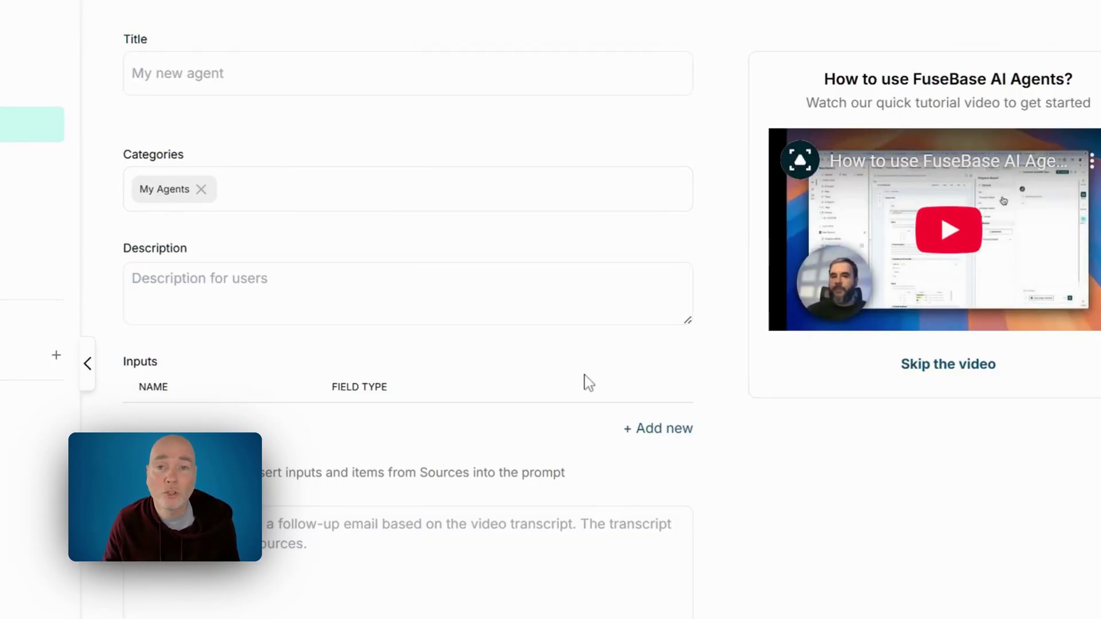
# Explore the Add new input dialog's single-line, multi-line and field type options, then close it unsaved
pyautogui.click(637, 432)
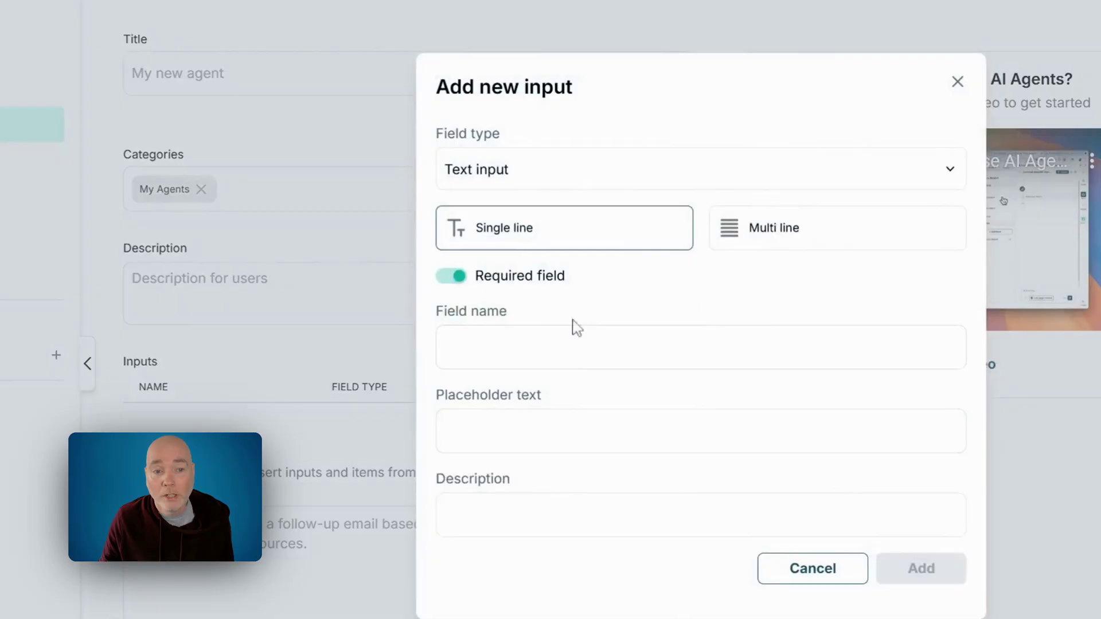
pyautogui.click(754, 242)
pyautogui.click(604, 241)
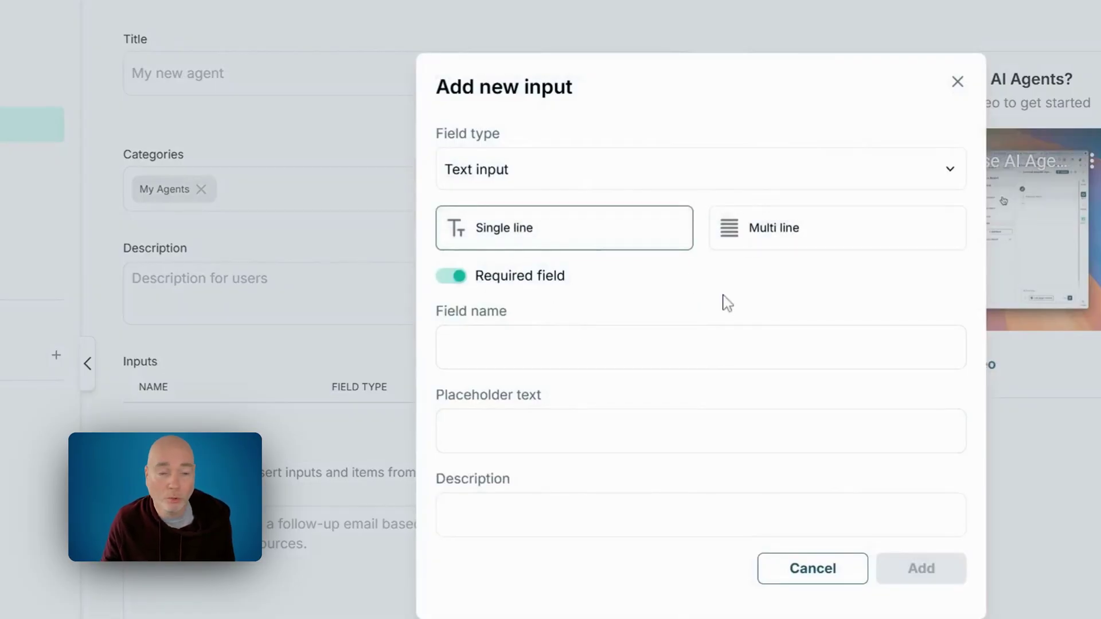
pyautogui.click(633, 186)
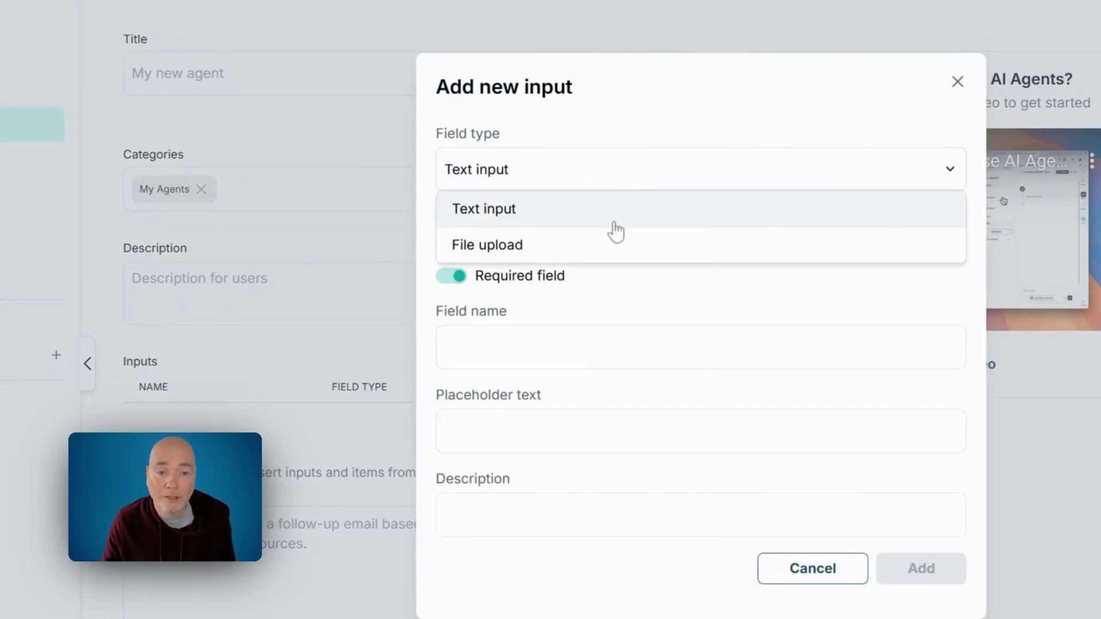
pyautogui.click(671, 153)
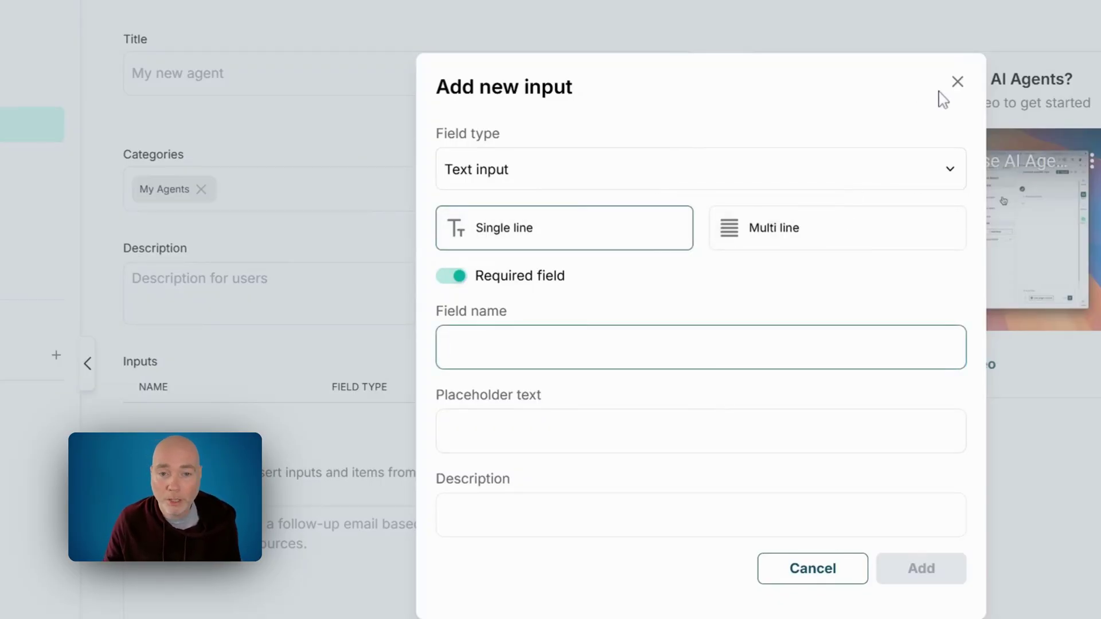
pyautogui.click(957, 83)
# Look at the agent's prompt field, then switch to its Sources settings
pyautogui.scroll(-1, 329, 464)
pyautogui.click(344, 516)
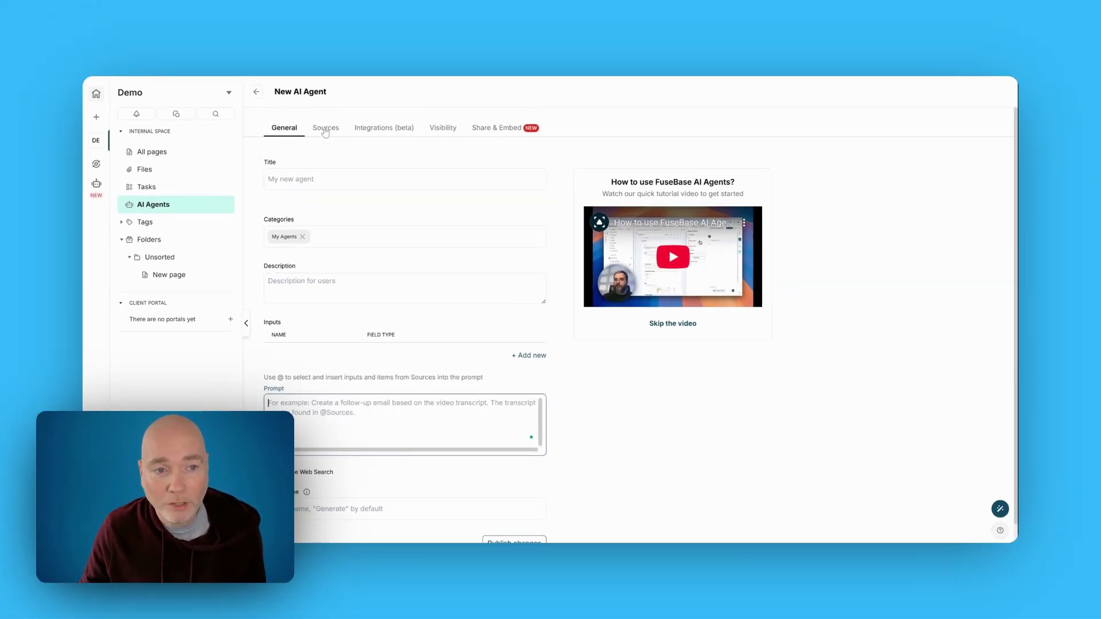
pyautogui.click(325, 129)
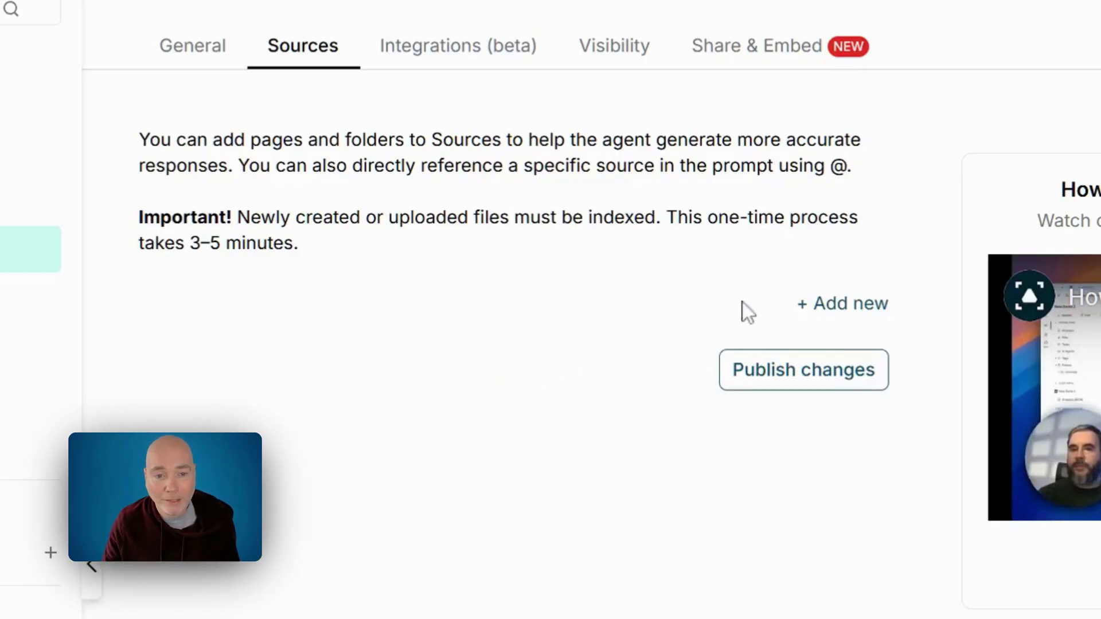
# Add the YouTube workspace's 103-youtube-title-ab-tests page and Unsorted folder as agent sources and save
pyautogui.click(813, 306)
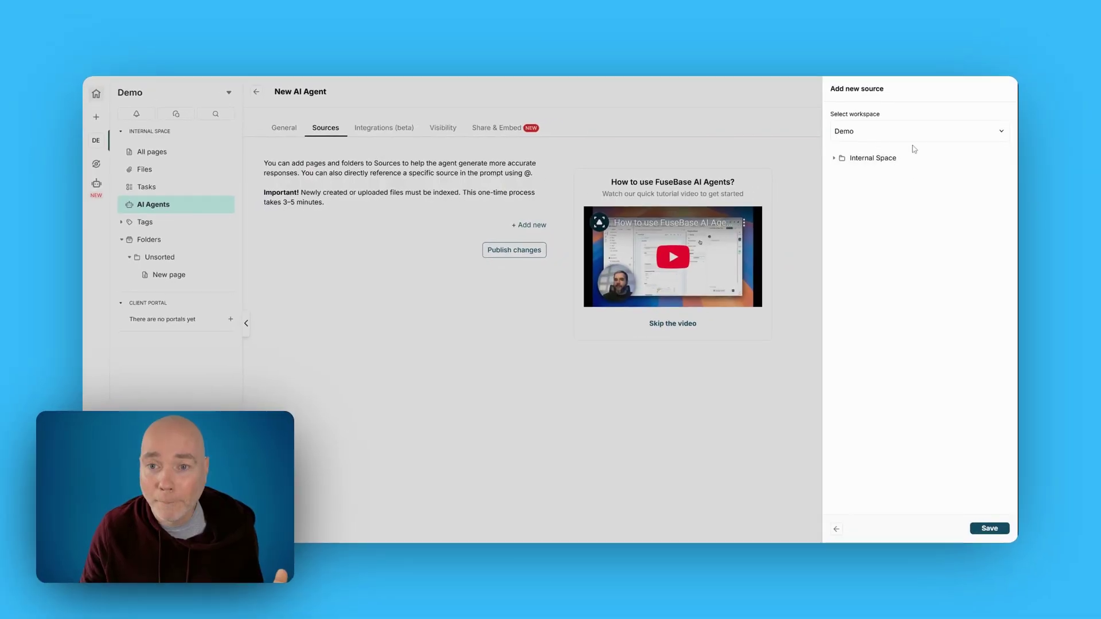
pyautogui.click(908, 138)
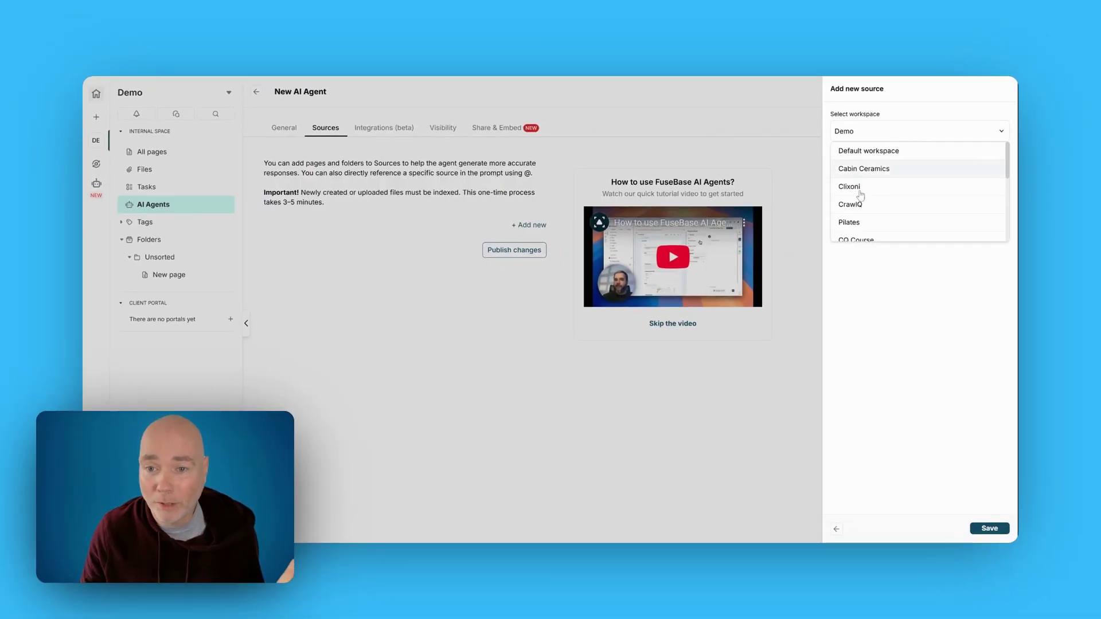
pyautogui.scroll(-2, 900, 206)
pyautogui.scroll(-3, 903, 224)
pyautogui.scroll(1, 912, 221)
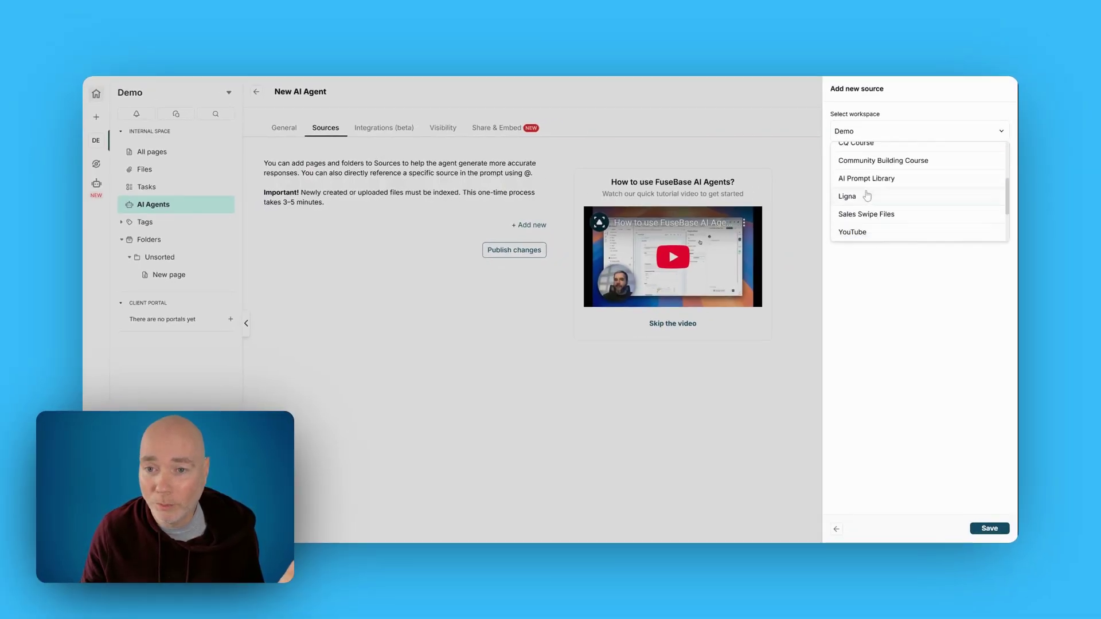
pyautogui.scroll(-2, 896, 231)
pyautogui.click(869, 189)
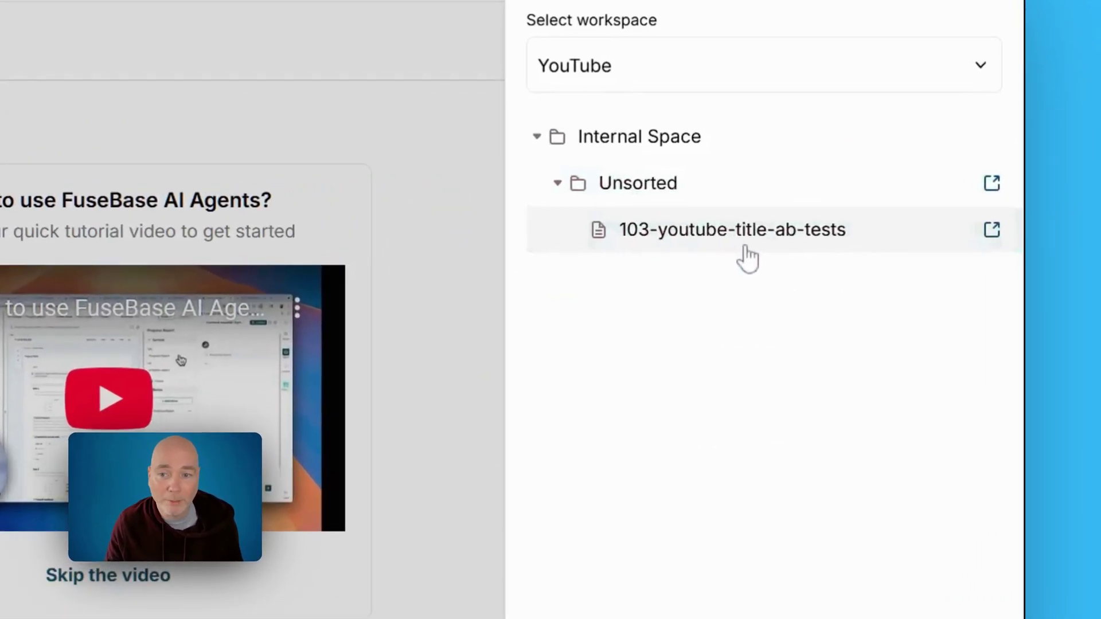
pyautogui.click(734, 230)
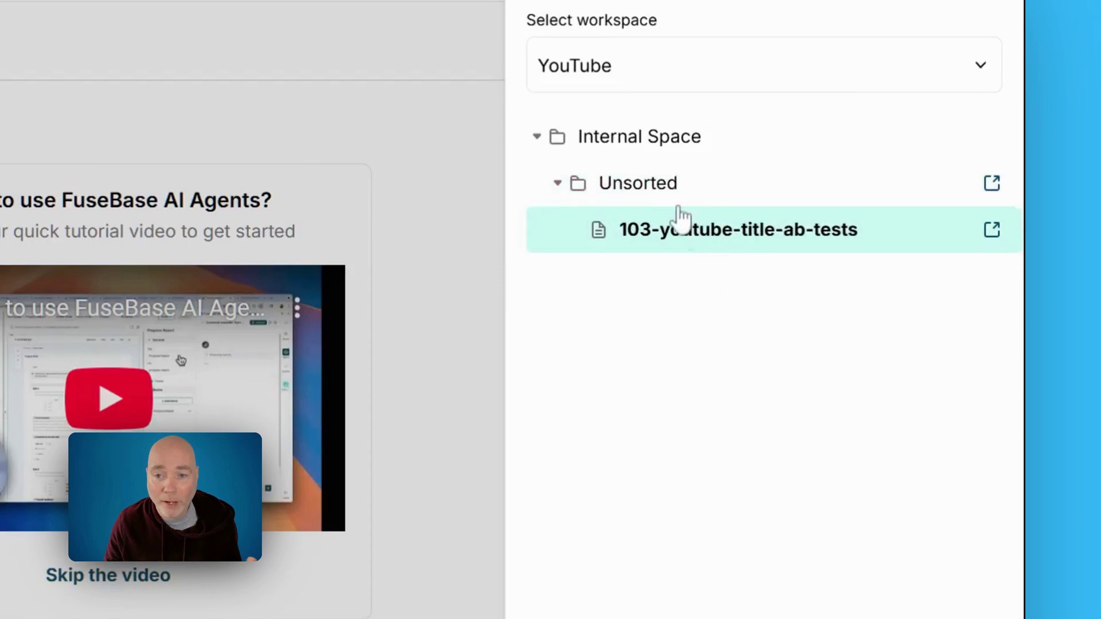
pyautogui.click(648, 198)
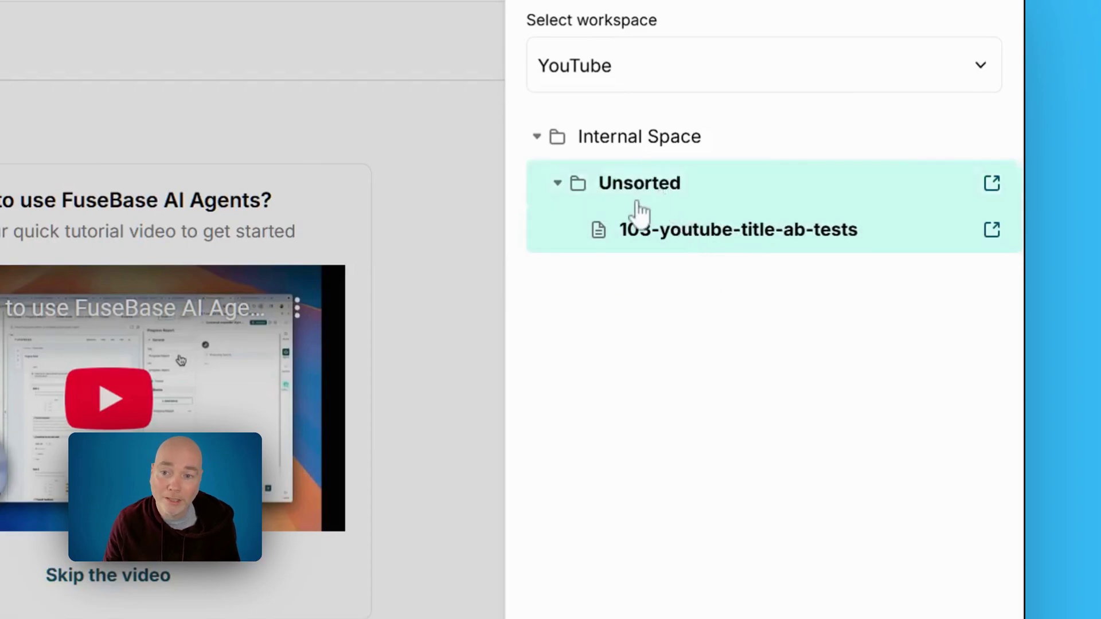
pyautogui.click(388, 88)
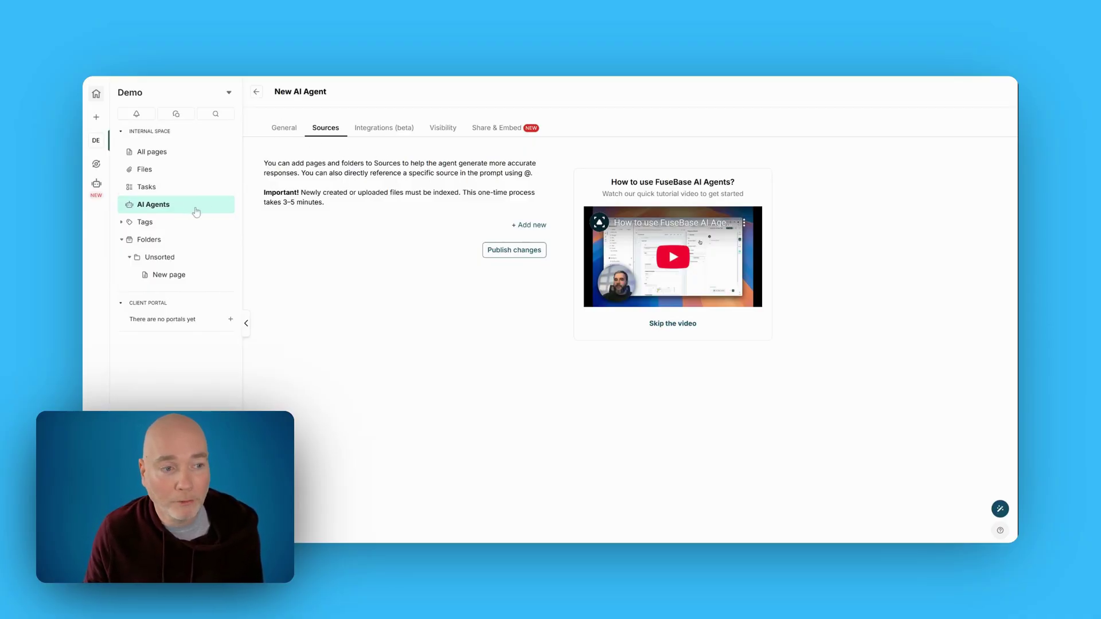
# Open the YouTube Title Writer agent from My Agents and review its inputs and prompt
pyautogui.click(140, 207)
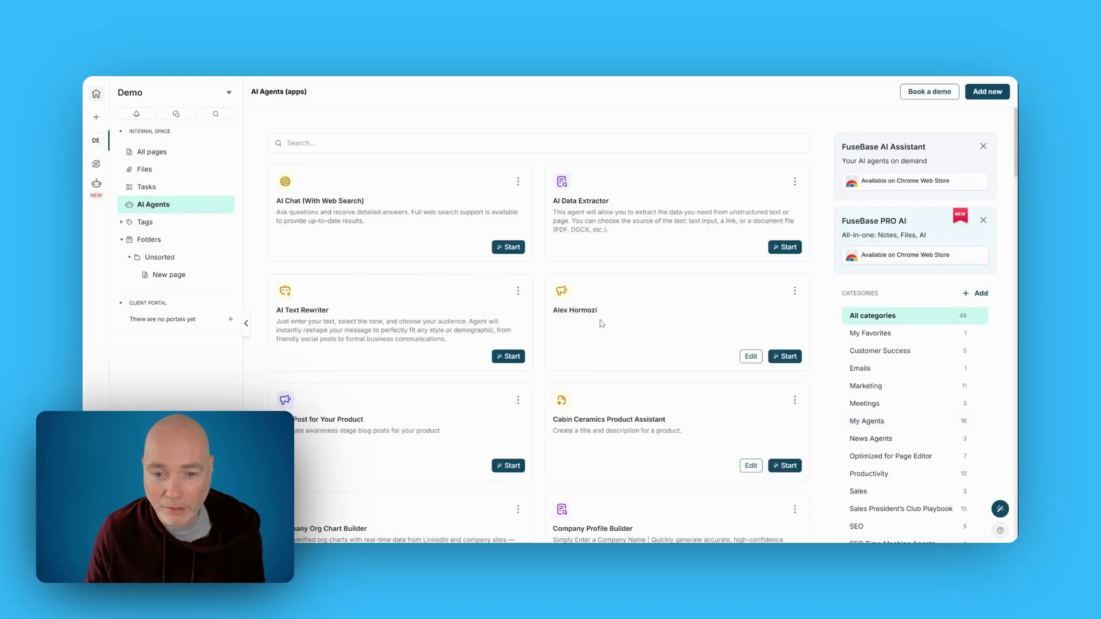
pyautogui.click(872, 423)
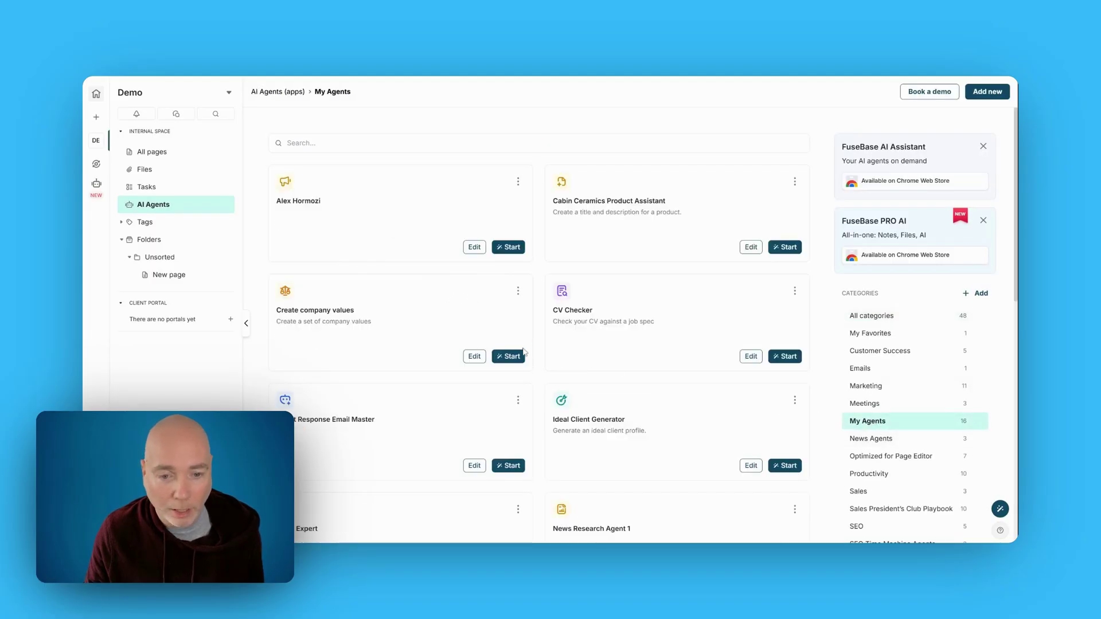
pyautogui.scroll(-8, 523, 352)
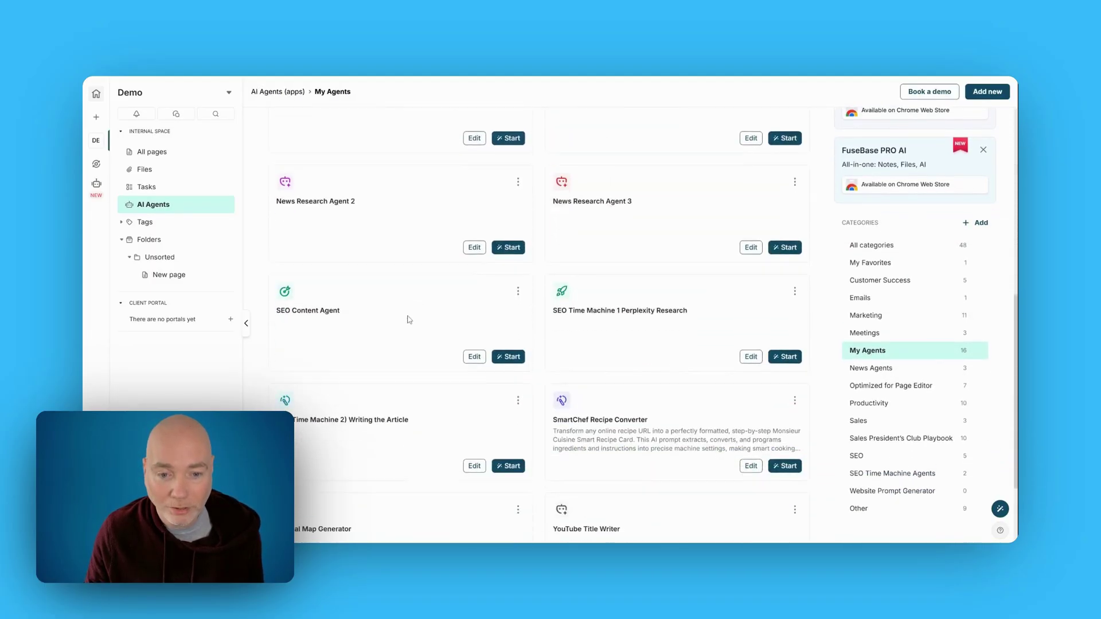
pyautogui.click(754, 474)
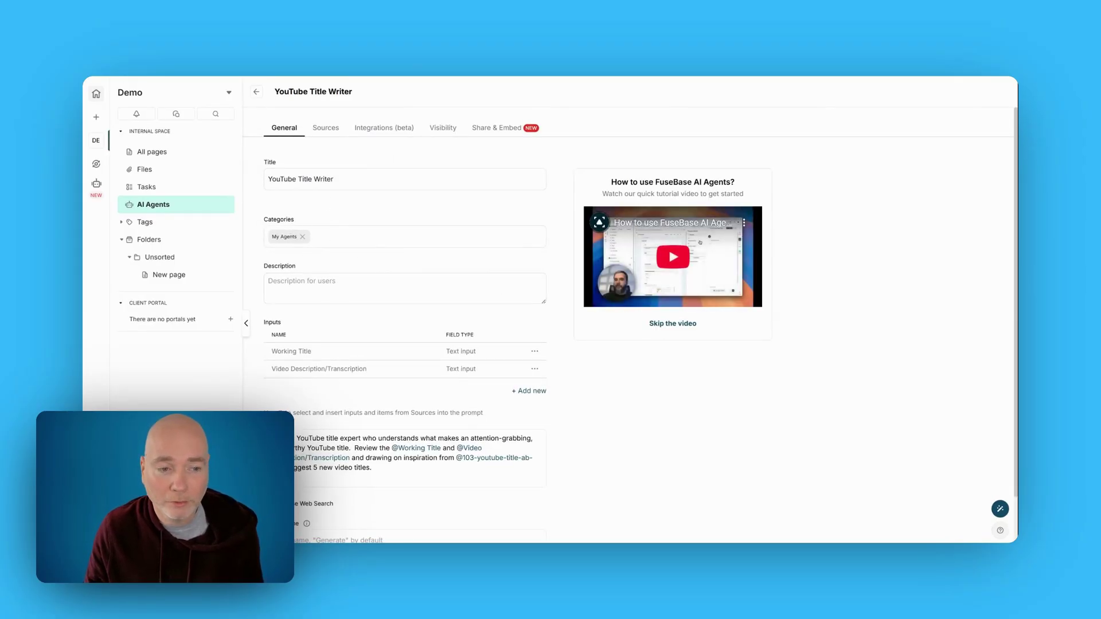
pyautogui.moveTo(267, 351); pyautogui.dragTo(385, 365)
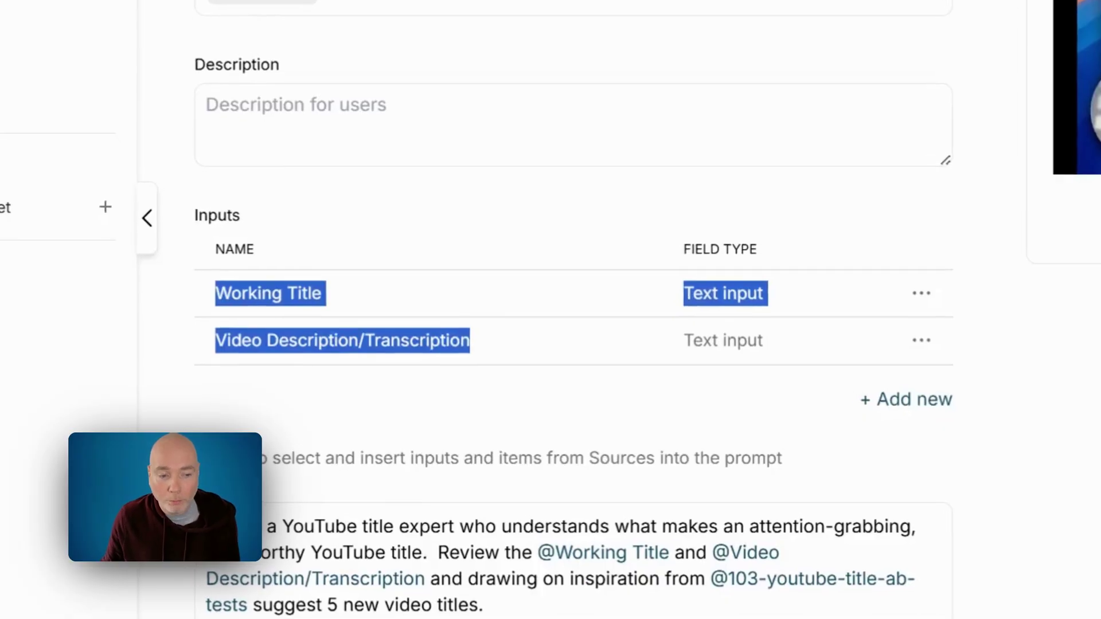
pyautogui.click(279, 527)
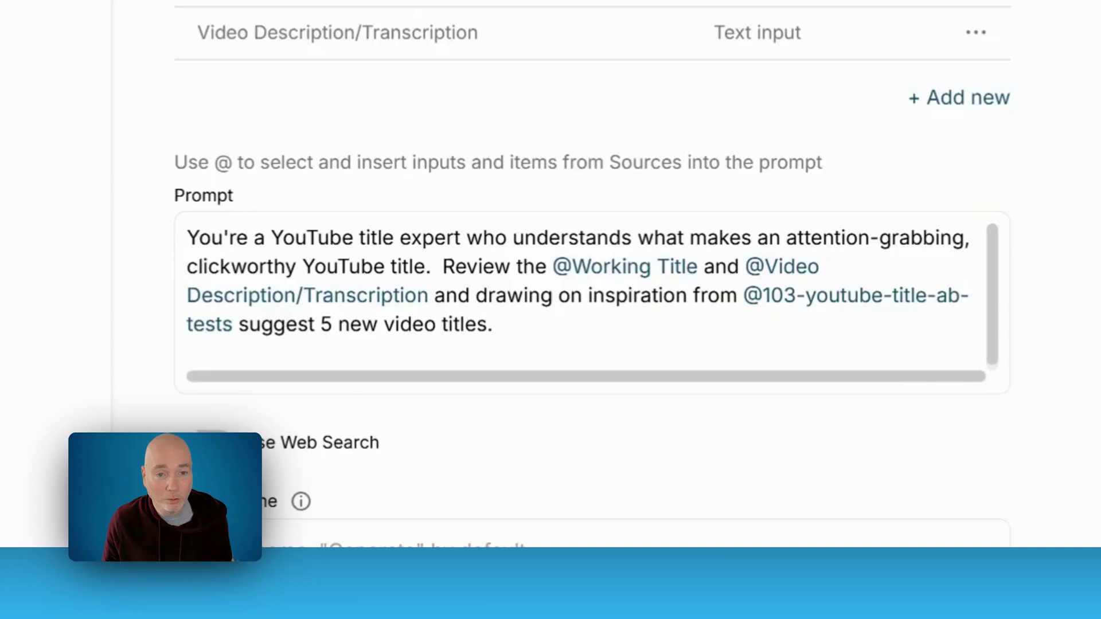
# Check the agent's Share & Embed options, then open the Brand Messaging Playbook automation flow
pyautogui.click(495, 129)
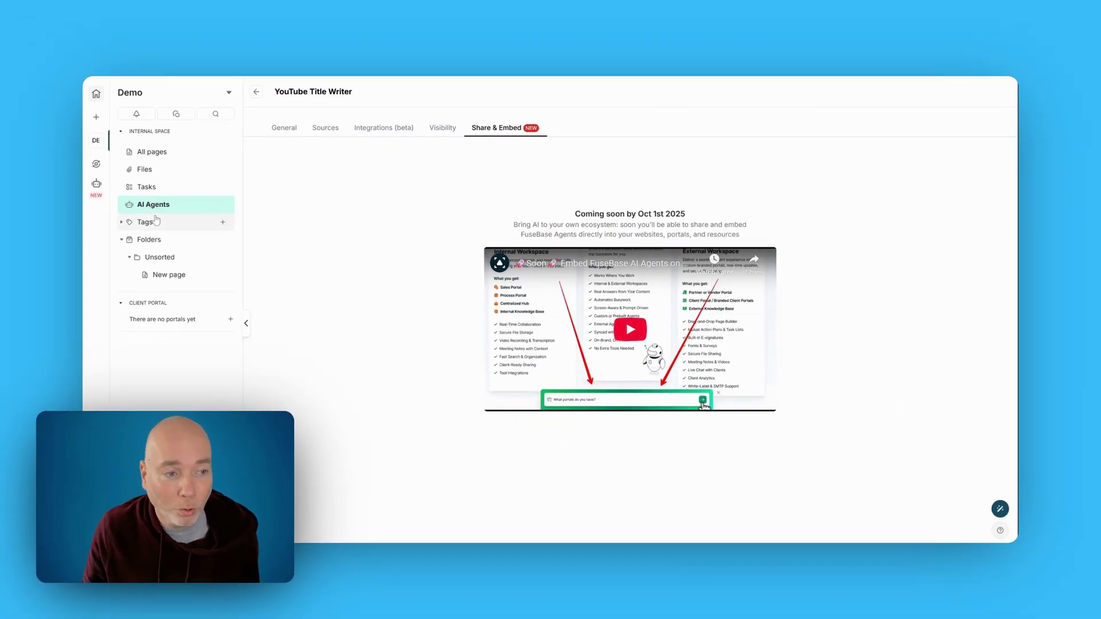
pyautogui.click(96, 164)
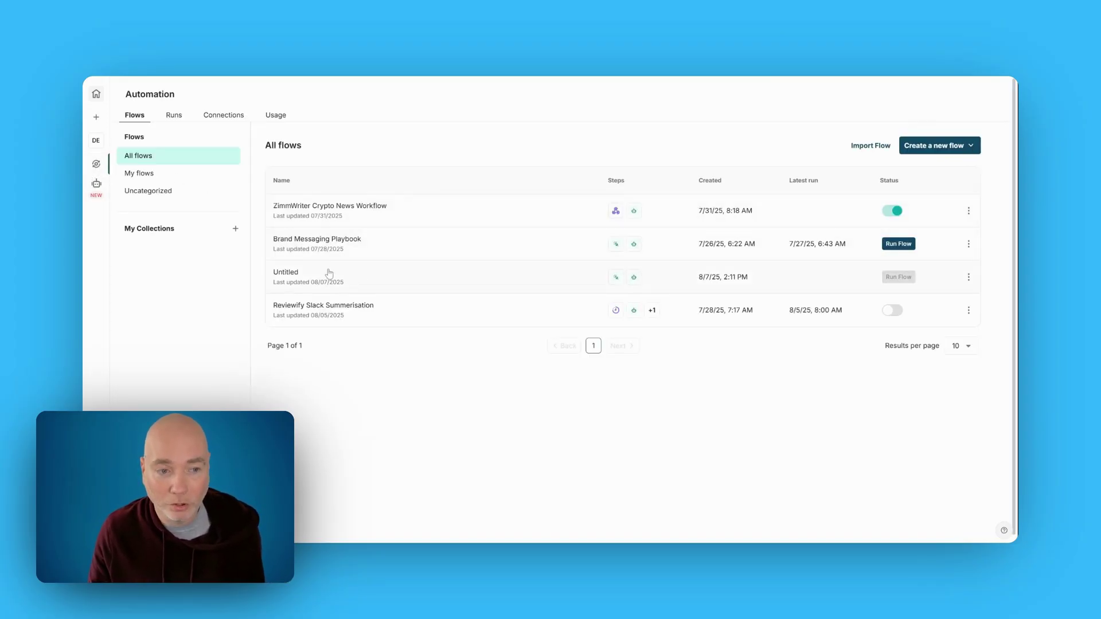
pyautogui.click(325, 248)
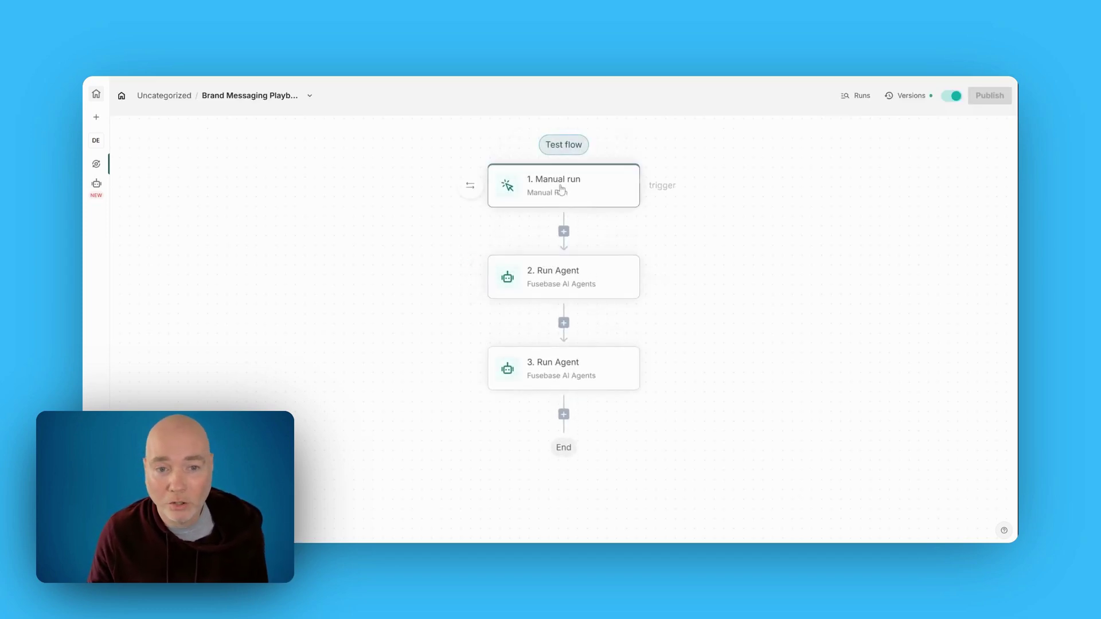
# Fill step 2's Business name with the 1. Manual run trigger data
pyautogui.click(561, 189)
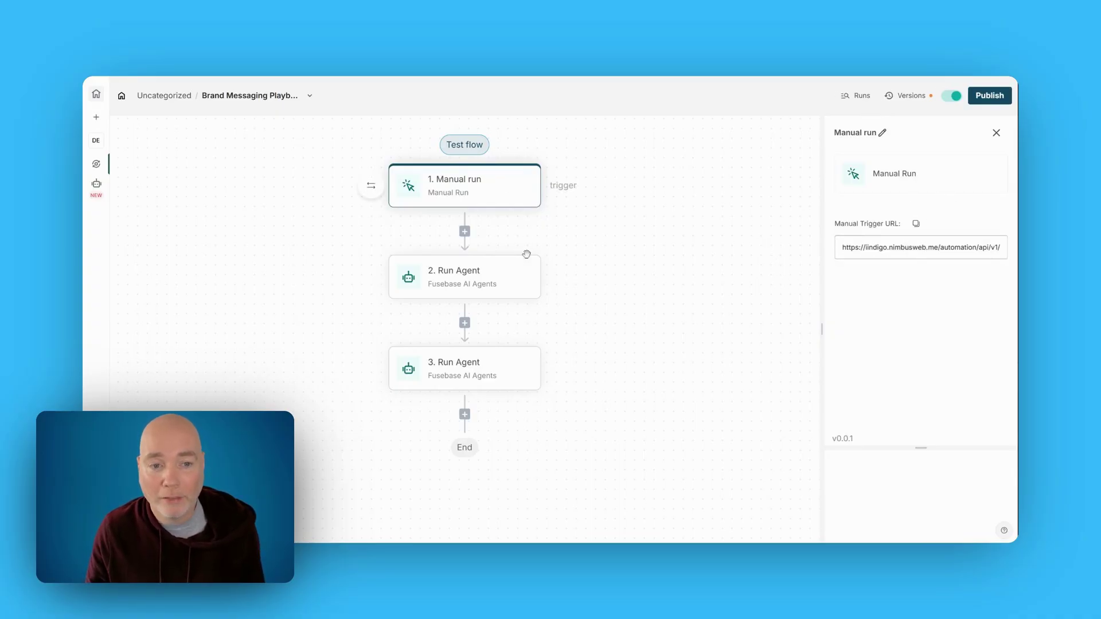
pyautogui.click(522, 273)
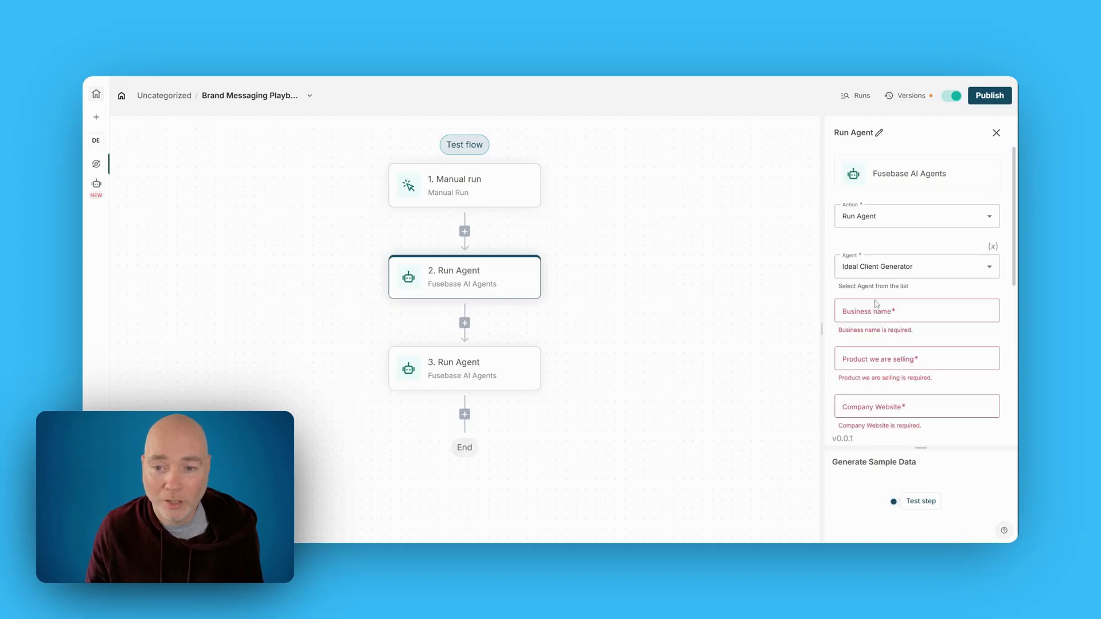
pyautogui.click(866, 312)
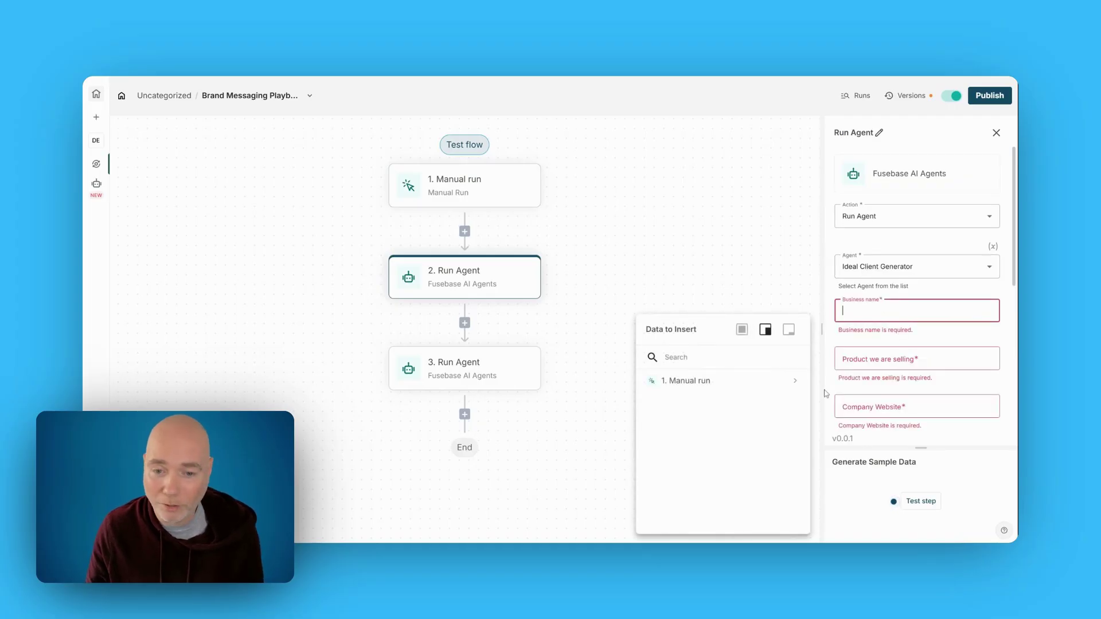
pyautogui.click(793, 383)
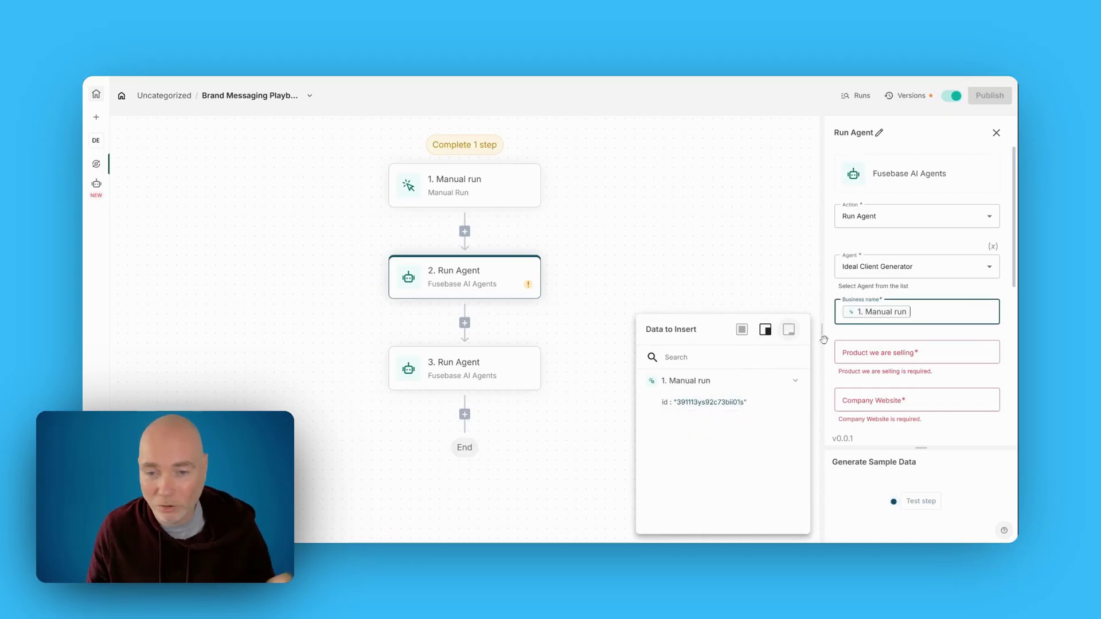
pyautogui.press('Tab')
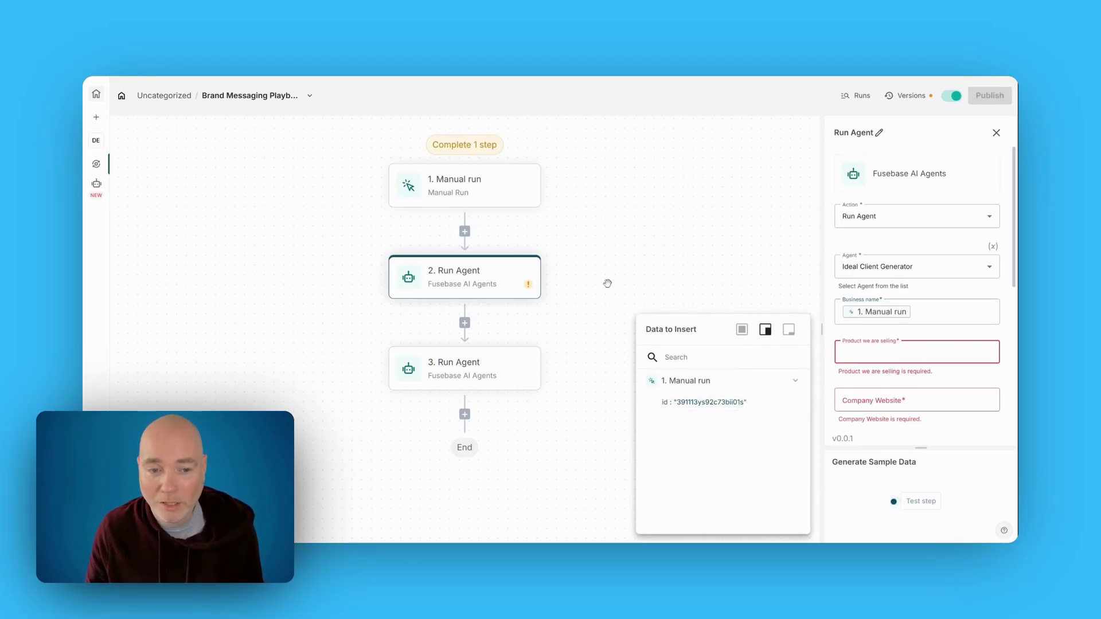
# Open step 3 to review its Create company values agent and three required inputs
pyautogui.click(528, 373)
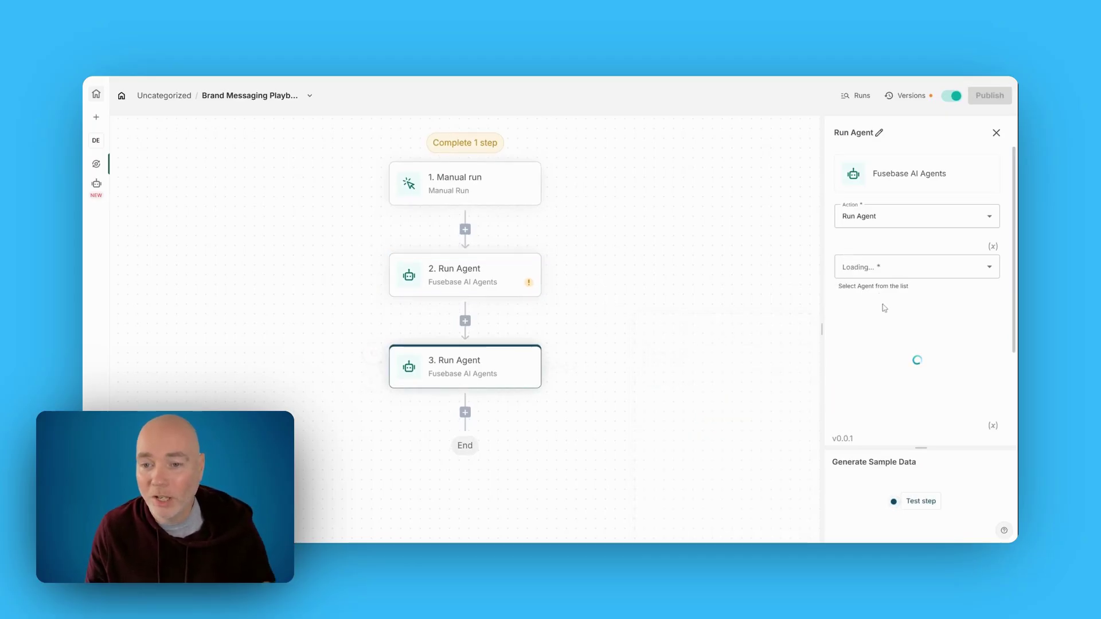
pyautogui.scroll(-2, 677, 298)
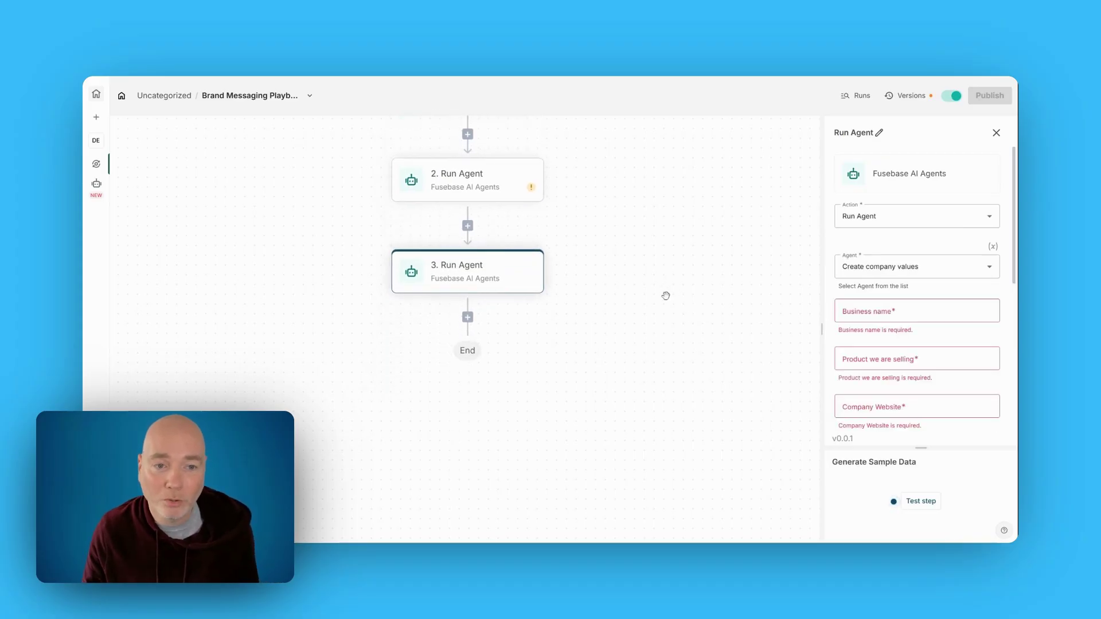
pyautogui.scroll(3, 664, 296)
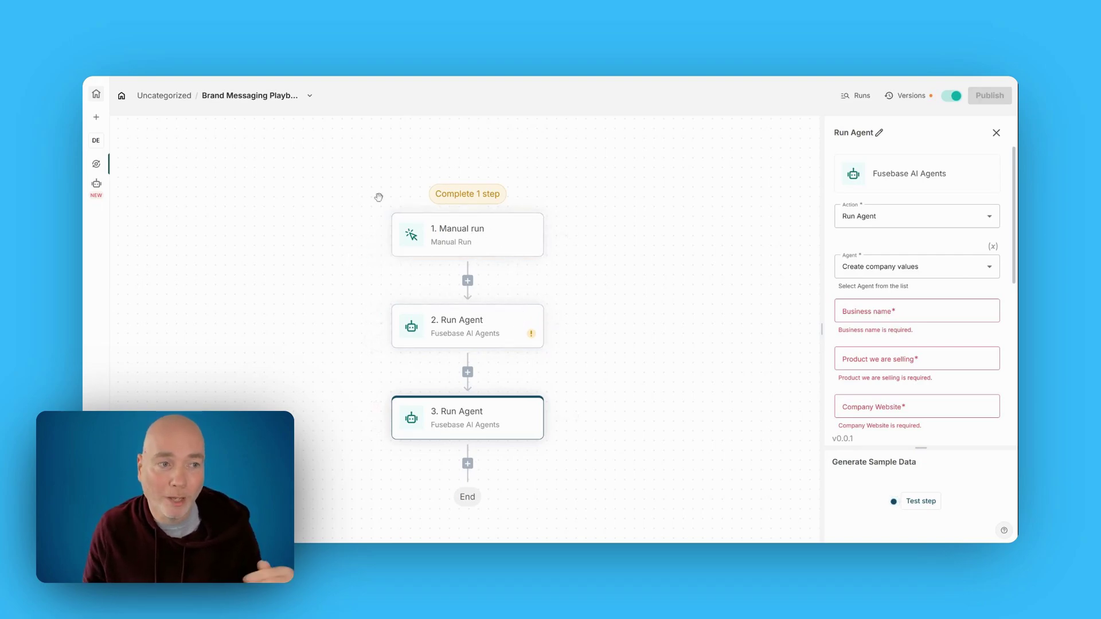
# Add a step after step 3 and scroll the All apps integrations, such as Slack, Stripe and MySQL
pyautogui.click(468, 463)
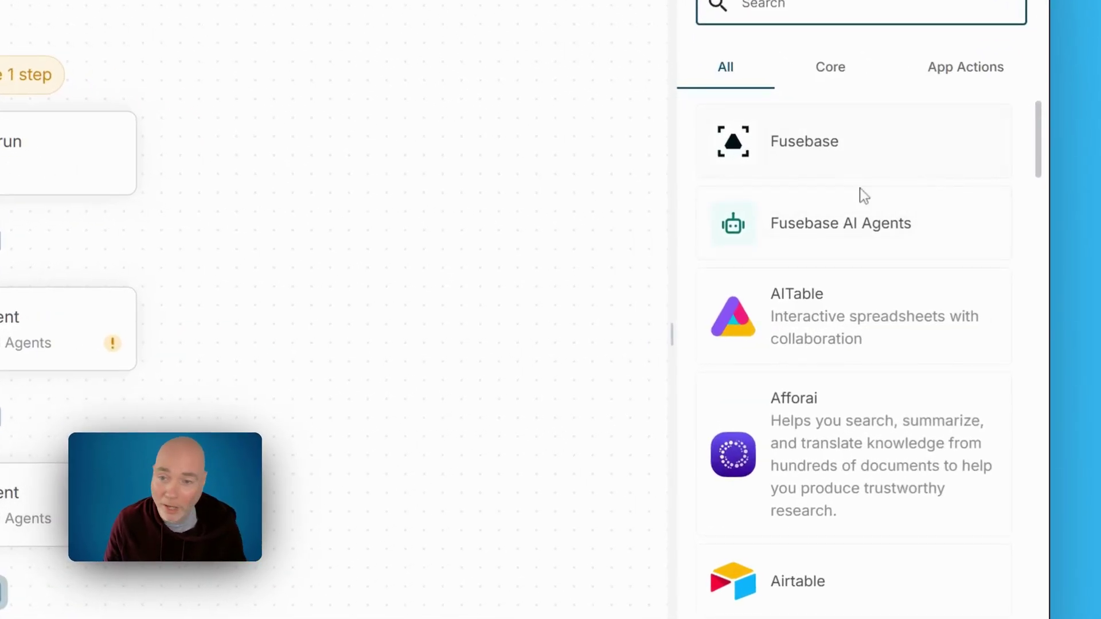
pyautogui.scroll(-5, 860, 229)
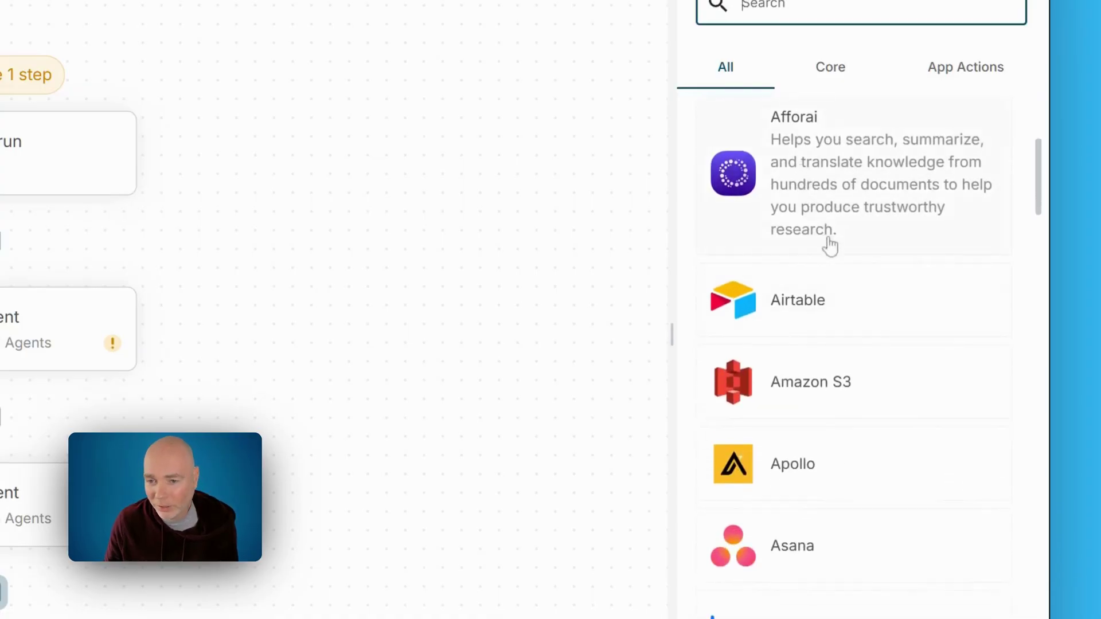
pyautogui.scroll(-10, 842, 324)
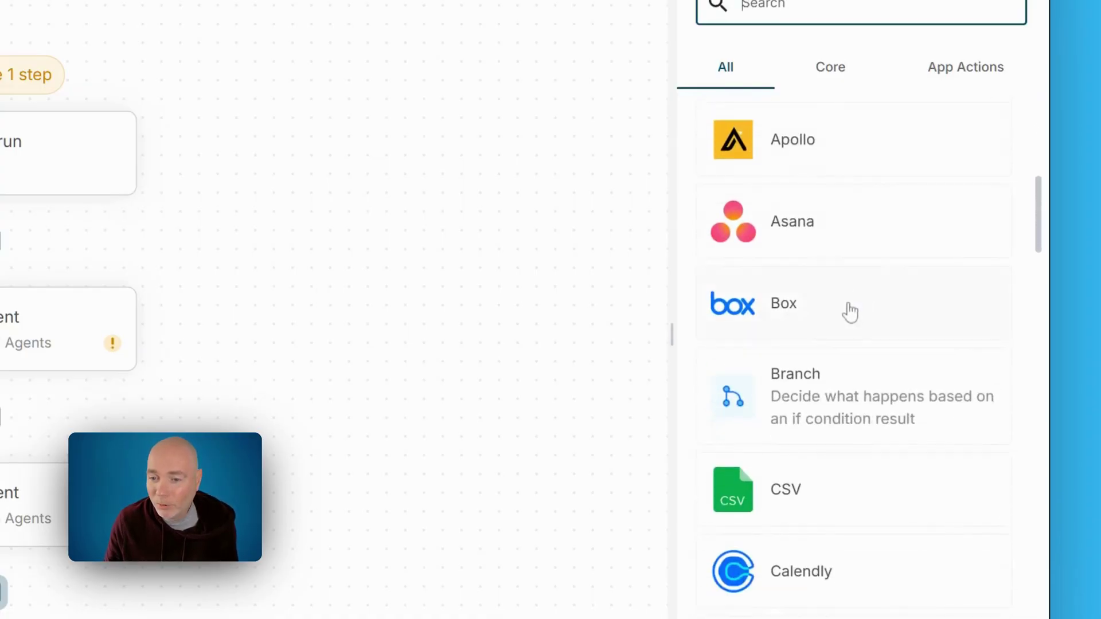
pyautogui.scroll(-15, 852, 324)
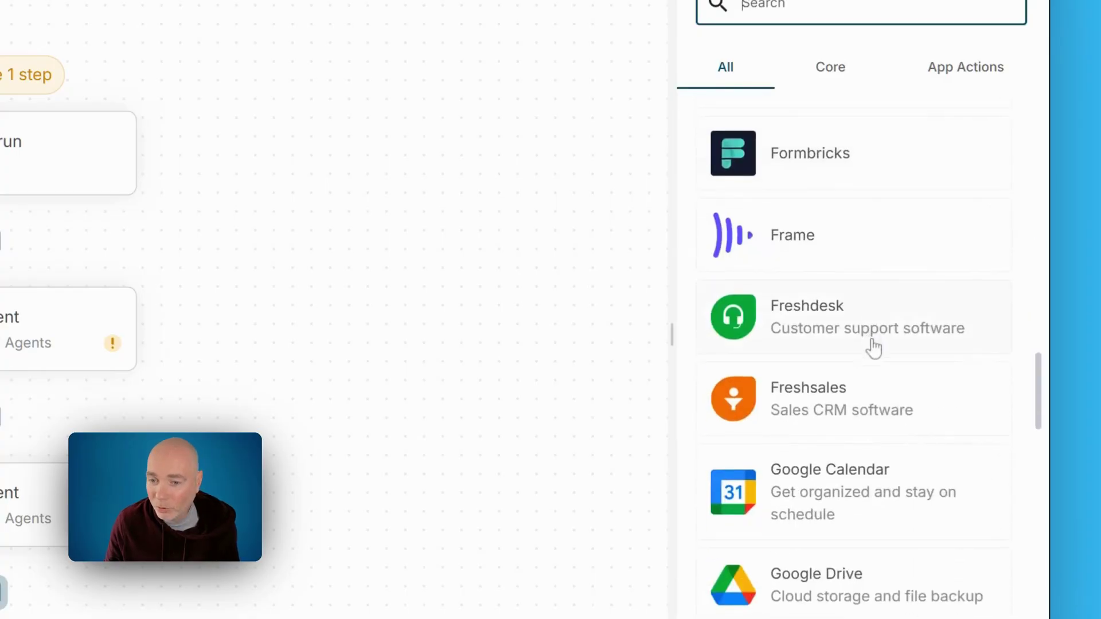
pyautogui.scroll(-4, 870, 339)
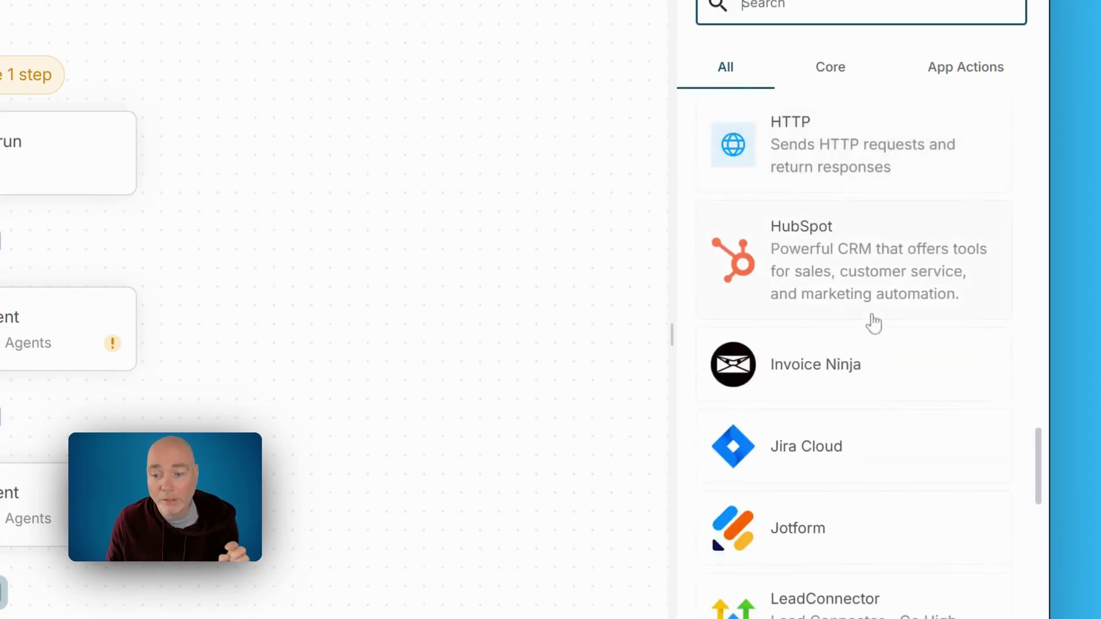
pyautogui.scroll(-3, 872, 322)
pyautogui.scroll(-5, 845, 324)
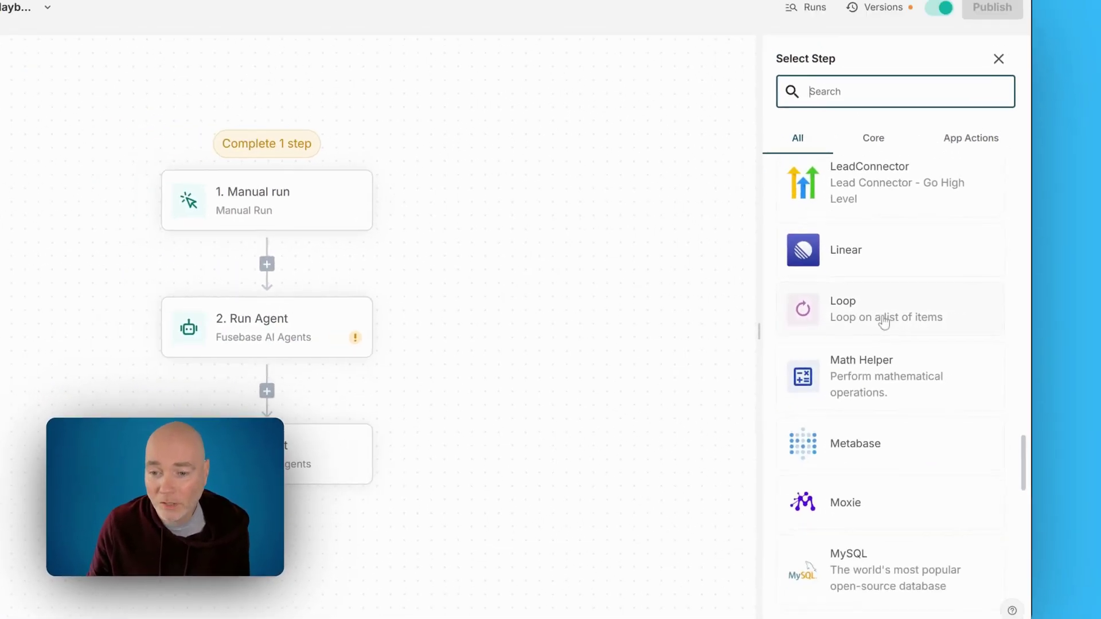
pyautogui.scroll(-5, 884, 322)
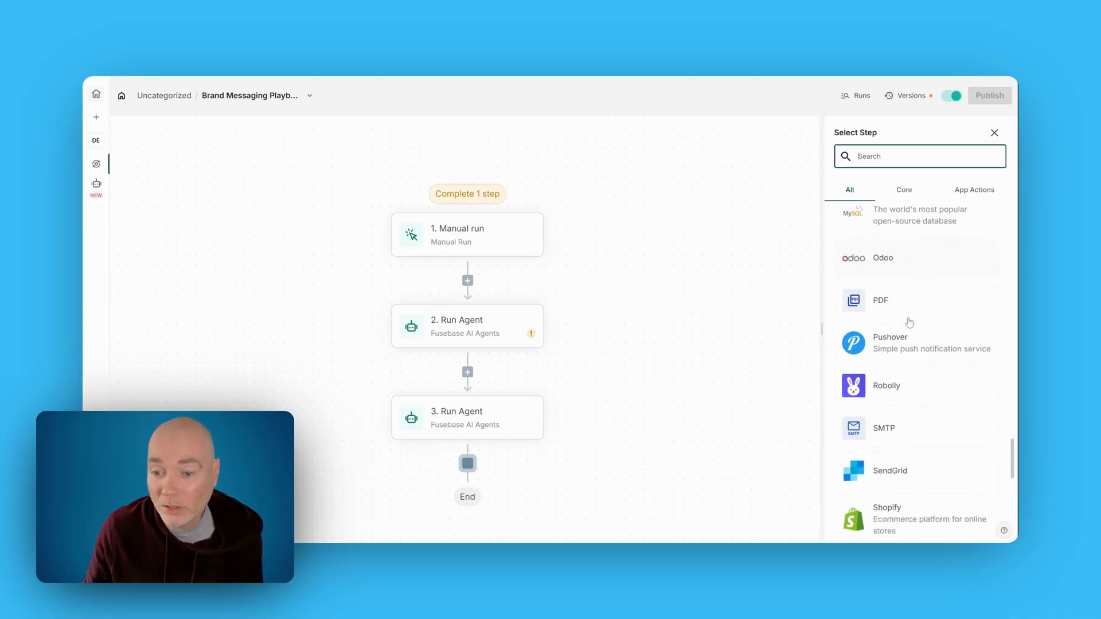
pyautogui.scroll(-2, 909, 323)
pyautogui.scroll(-6, 916, 306)
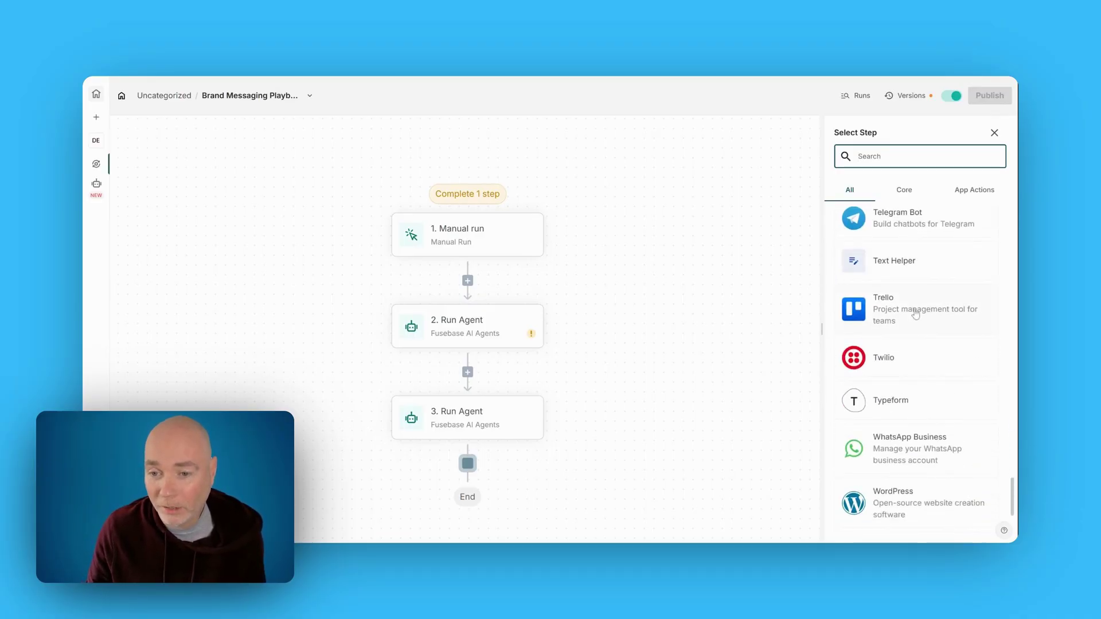
pyautogui.scroll(-3, 915, 314)
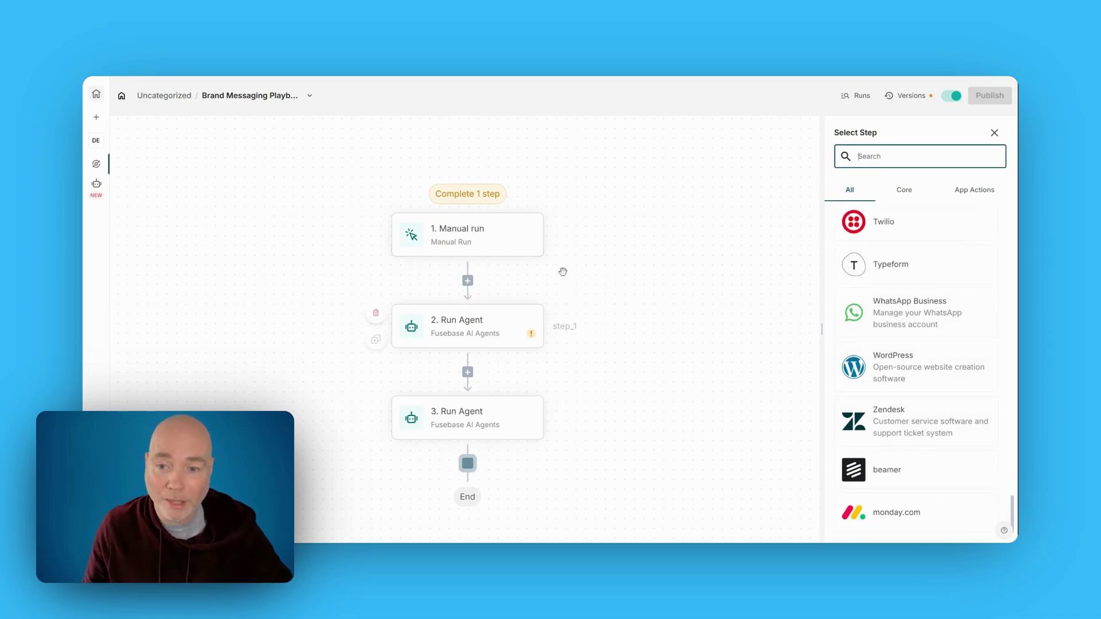
pyautogui.scroll(3, 858, 380)
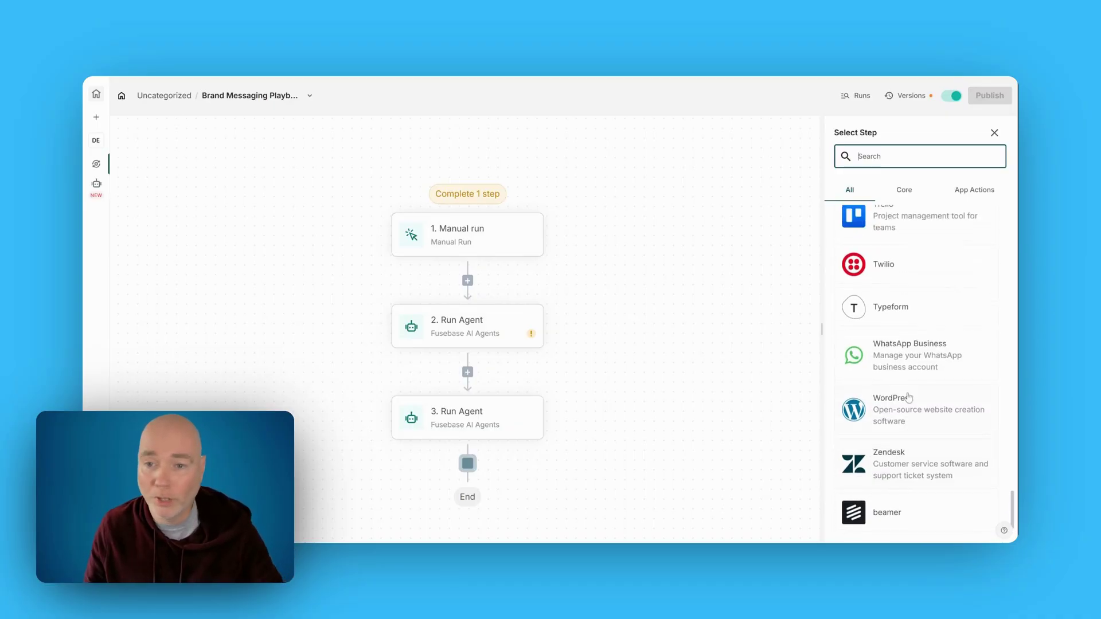
pyautogui.scroll(10, 891, 377)
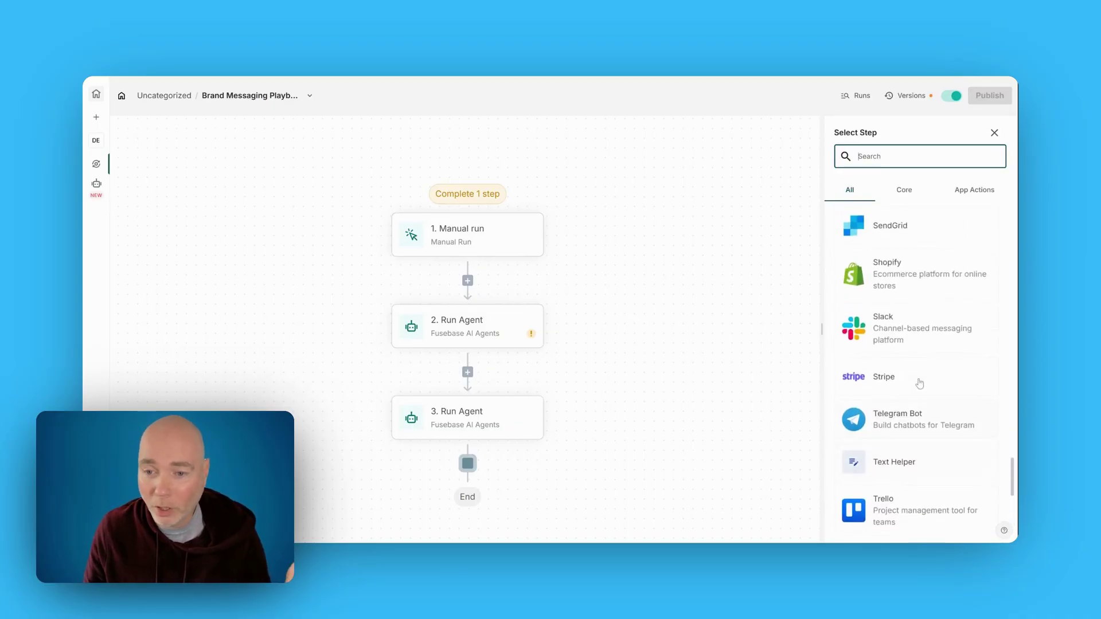
pyautogui.scroll(1, 930, 370)
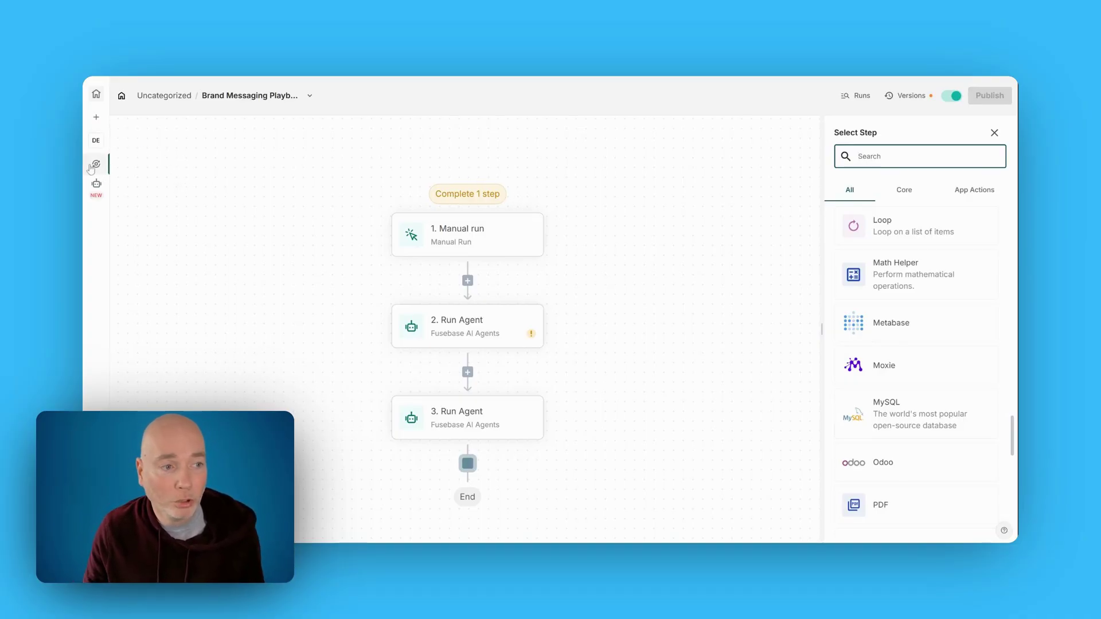
# Review AppSumo's FuseBase pricing table, from 1 Code at $79 to 4 Codes at $316
pyautogui.click(86, 192)
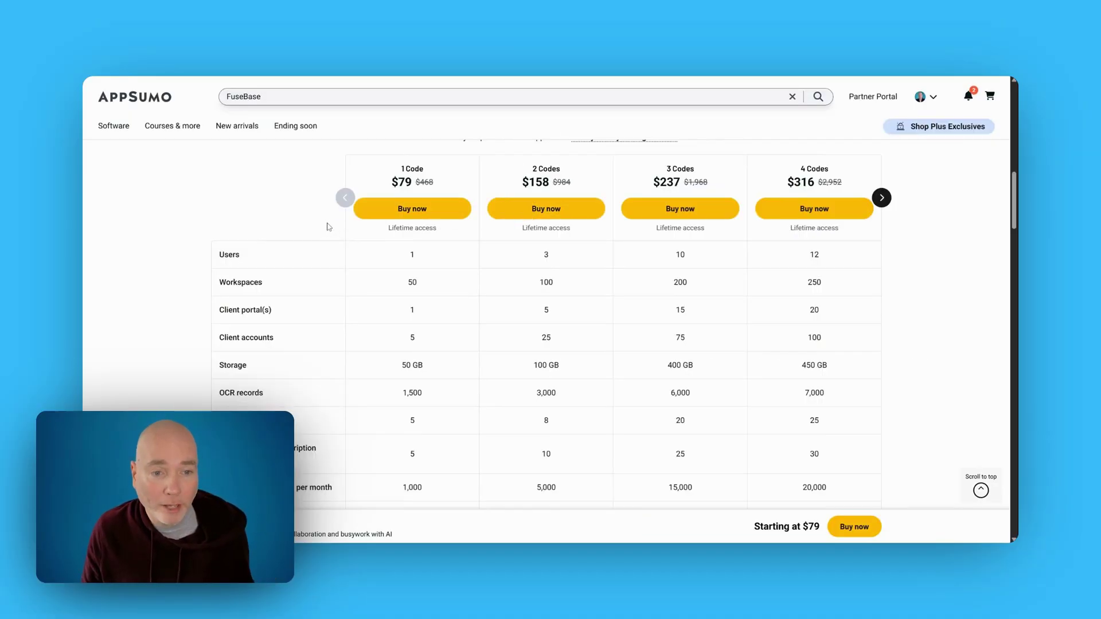
pyautogui.scroll(-1, 324, 235)
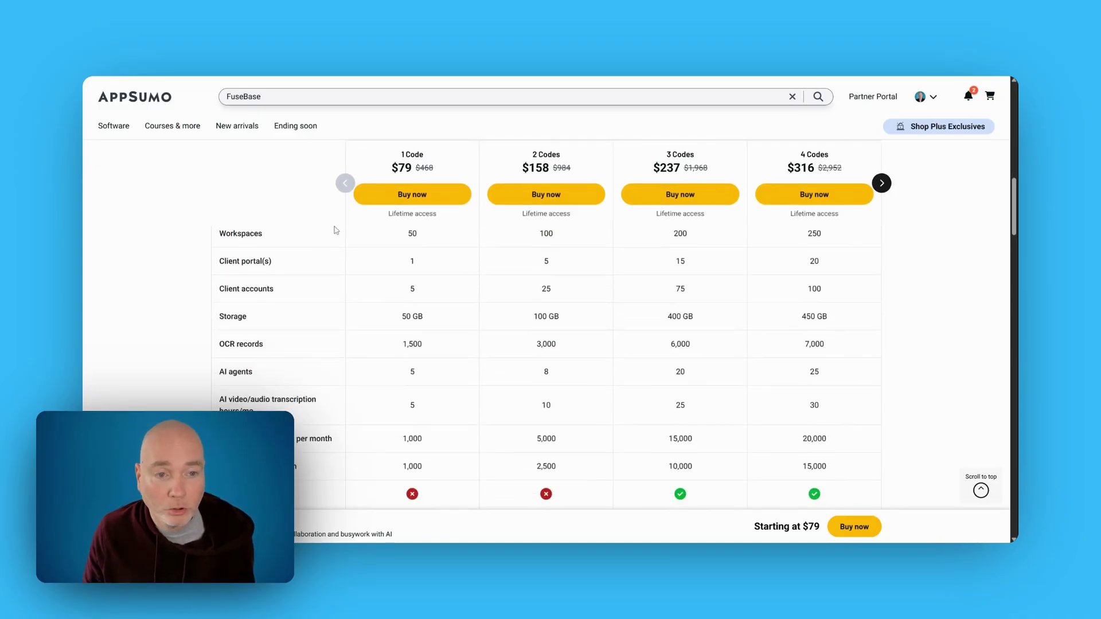
pyautogui.scroll(1, 338, 223)
pyautogui.scroll(-4, 403, 262)
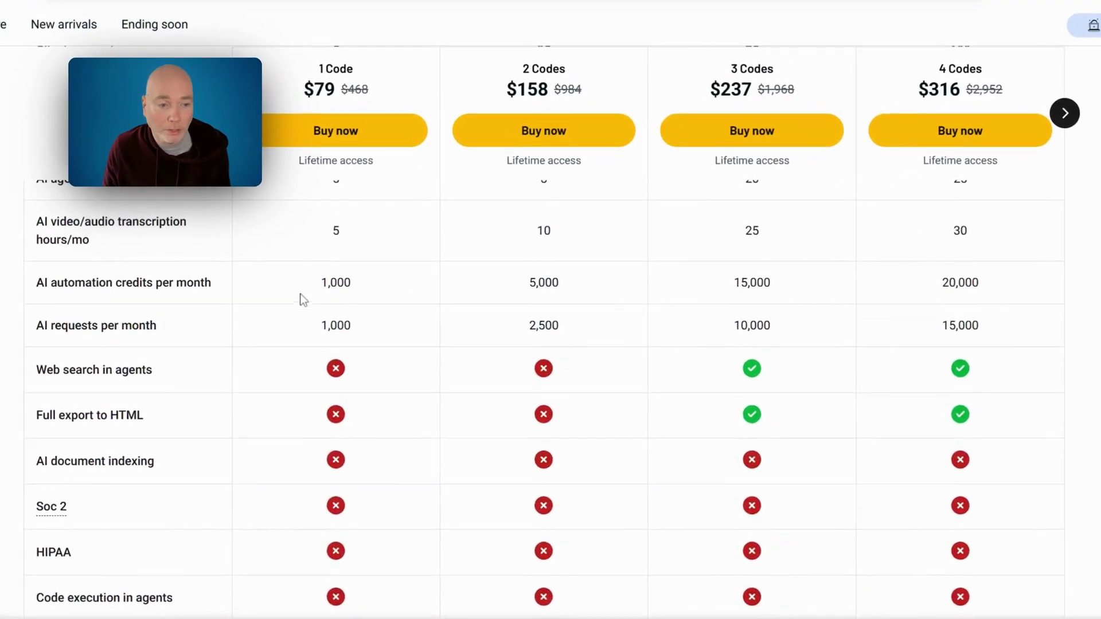
pyautogui.scroll(-1, 348, 312)
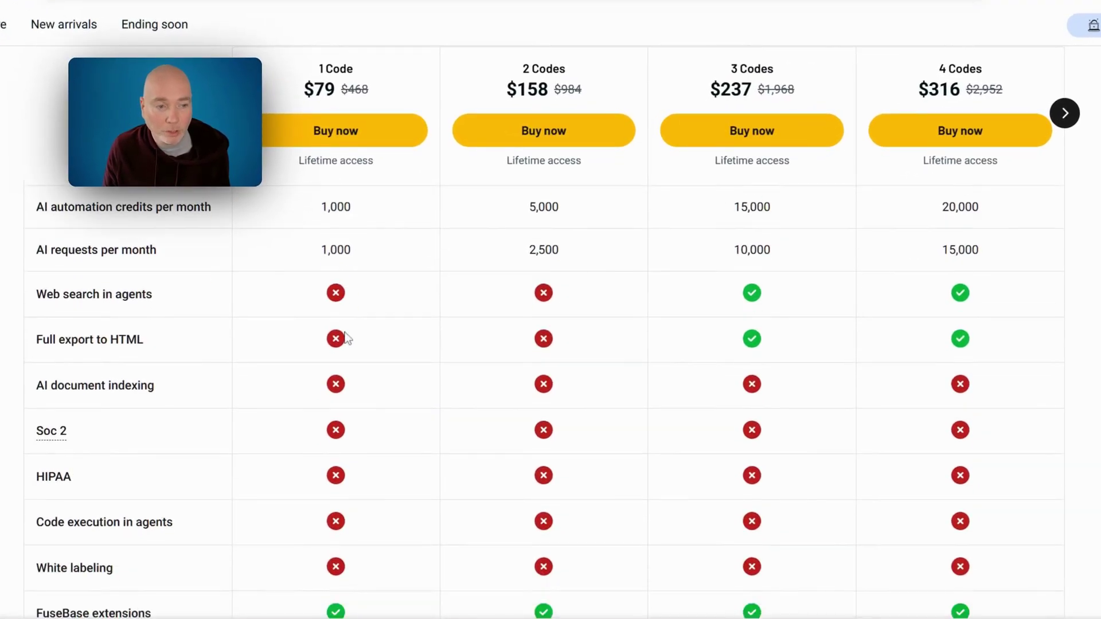
pyautogui.scroll(1, 351, 326)
pyautogui.scroll(-3, 326, 315)
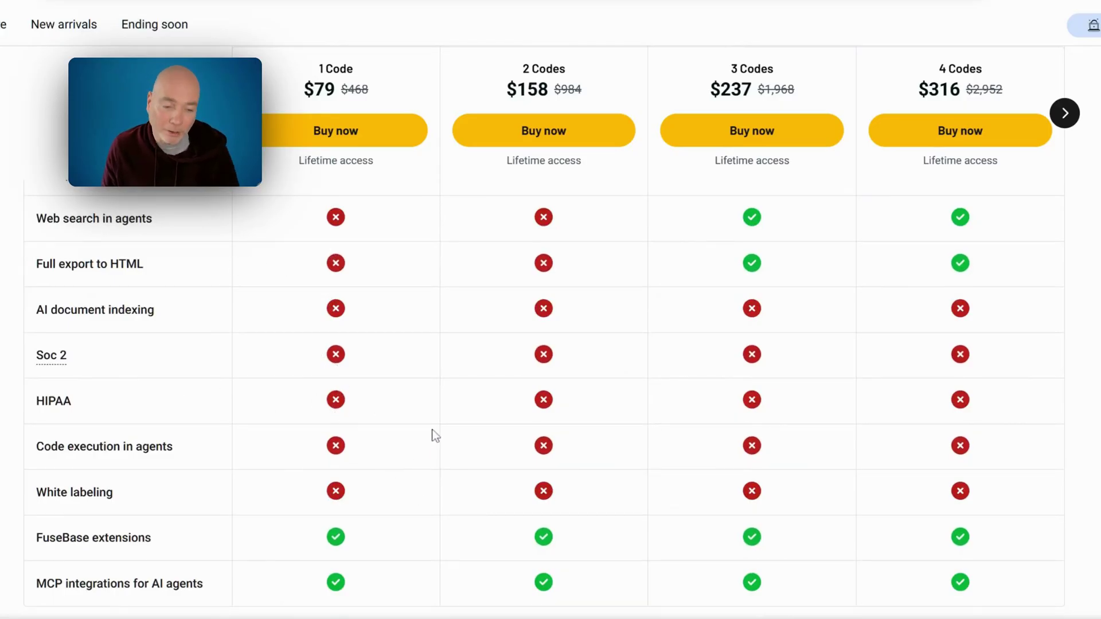
pyautogui.scroll(2, 422, 451)
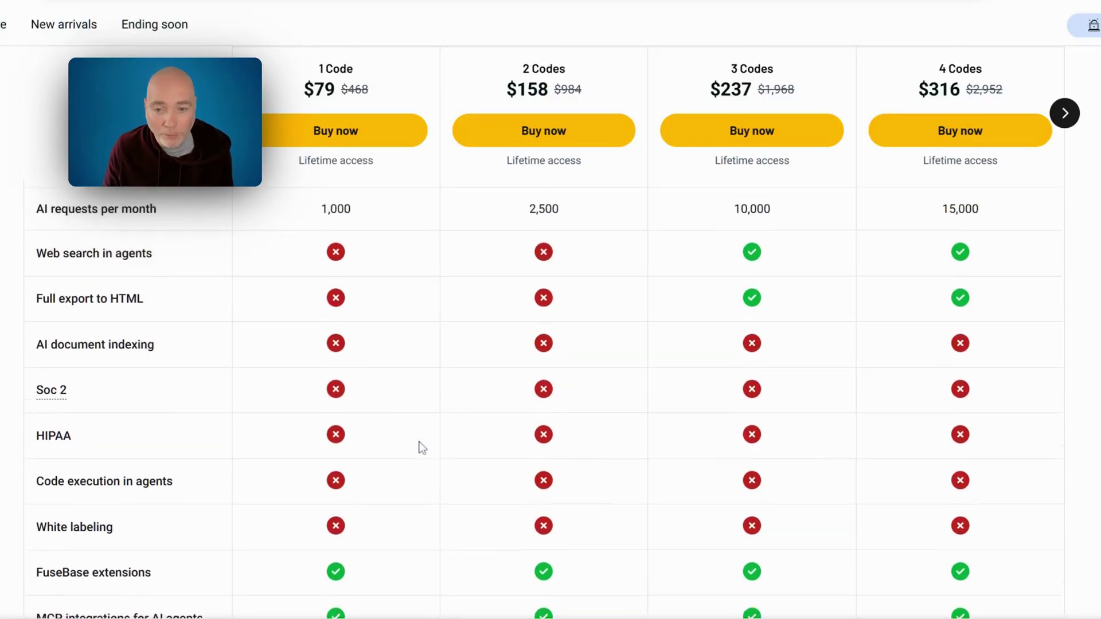
# Advance the FuseBase pricing table to the 5–8 code tiers and scroll through their features
pyautogui.click(1060, 123)
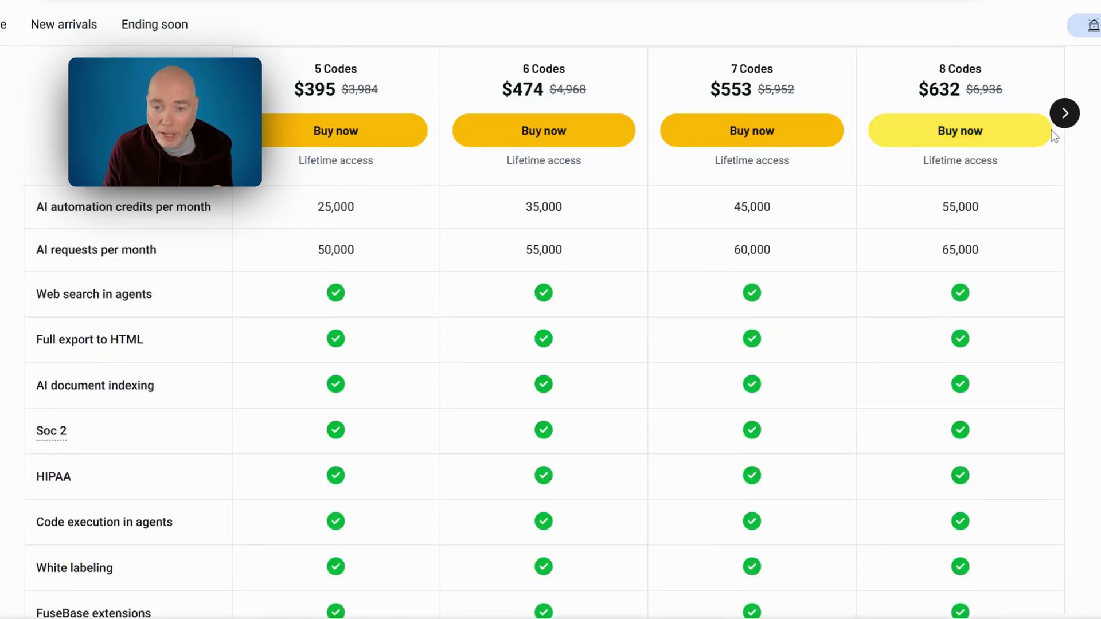
pyautogui.scroll(-3, 341, 230)
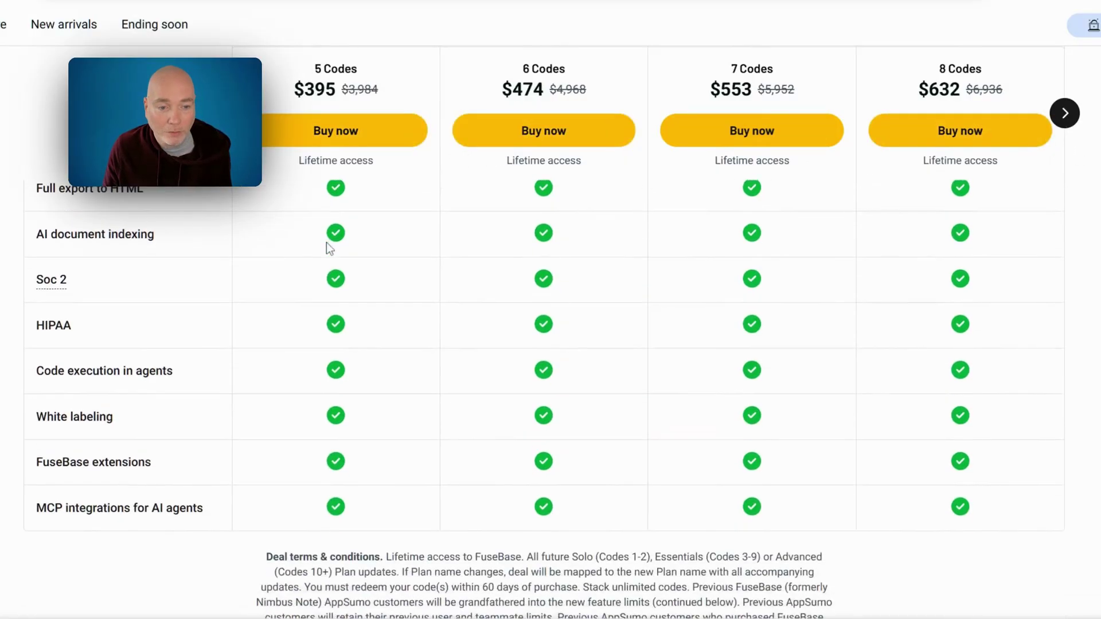
pyautogui.scroll(4, 327, 245)
pyautogui.scroll(-5, 334, 306)
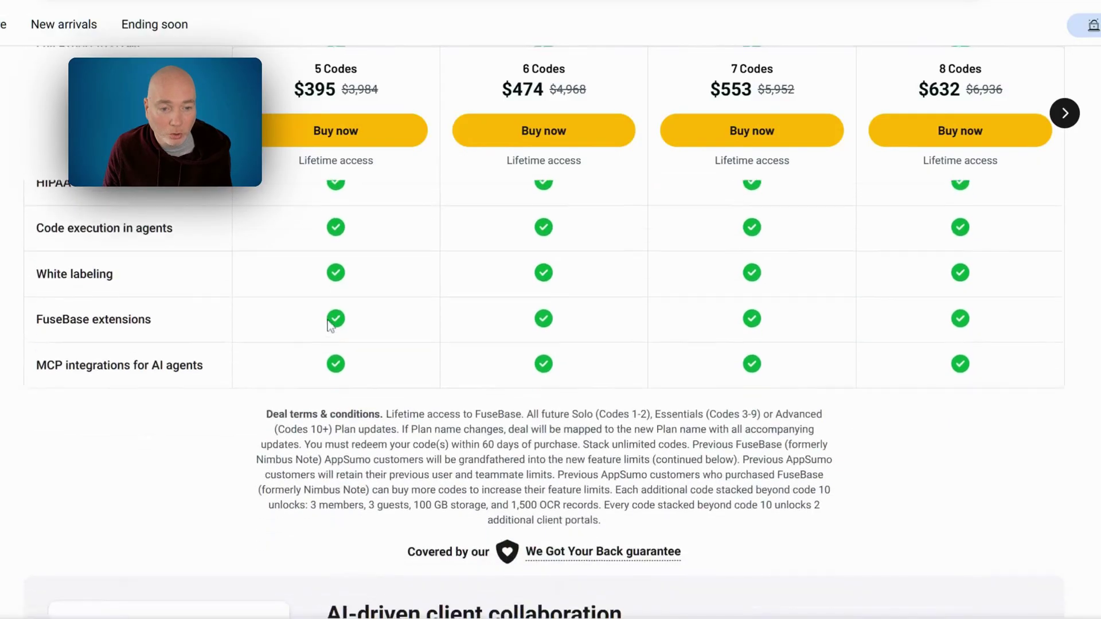
pyautogui.scroll(7, 337, 344)
pyautogui.scroll(5, 350, 332)
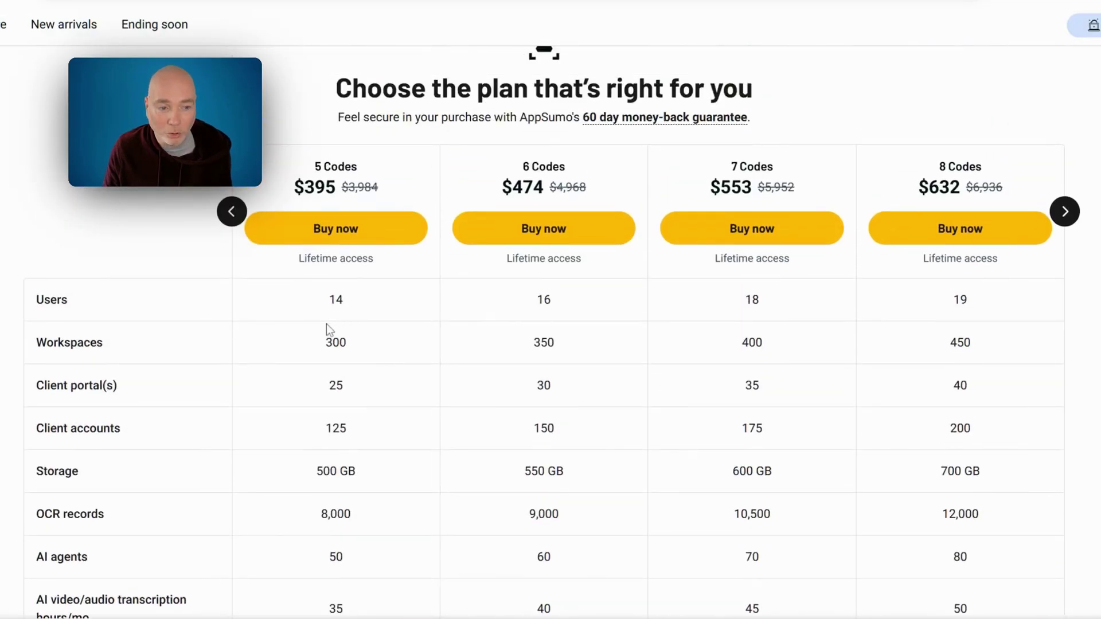
pyautogui.scroll(3, 368, 348)
pyautogui.scroll(-4, 363, 275)
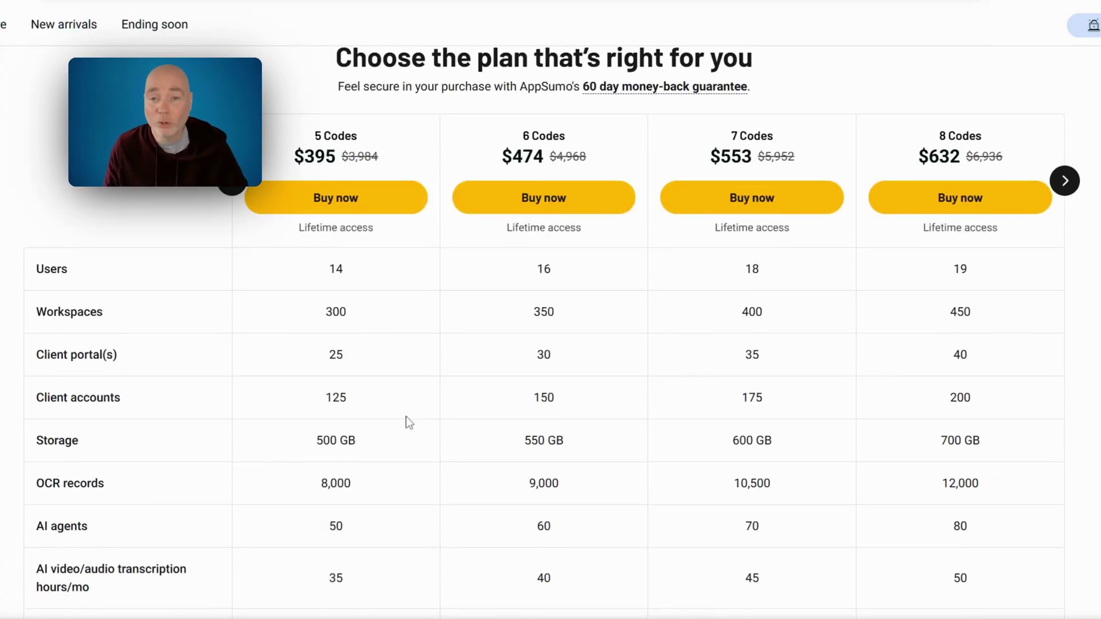
pyautogui.scroll(-1, 396, 379)
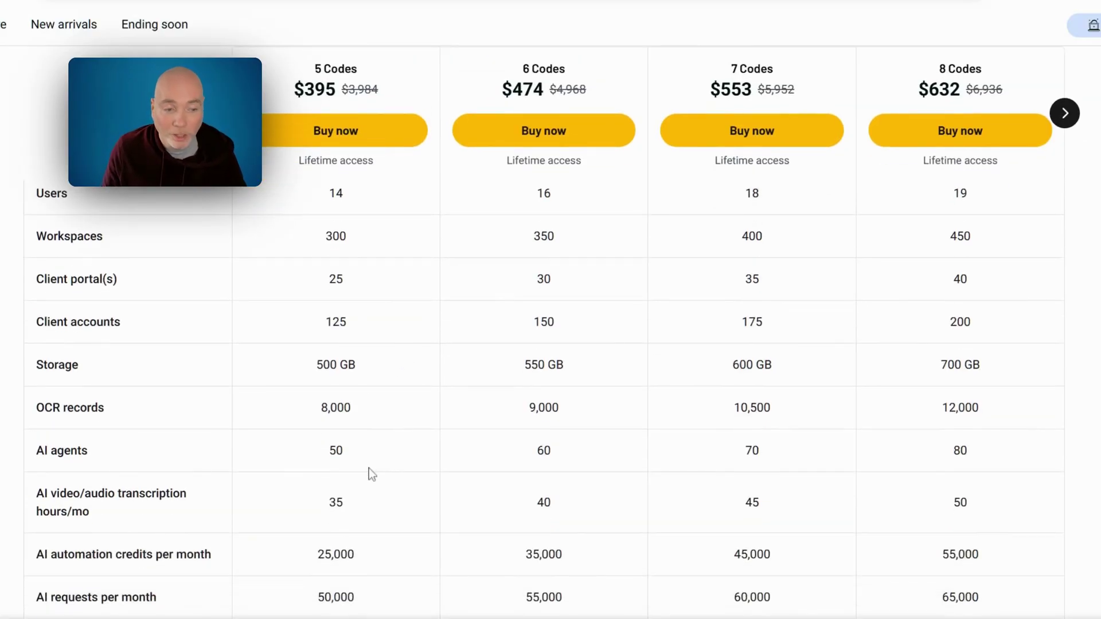
pyautogui.scroll(-3, 405, 344)
pyautogui.hscroll(-4, 405, 344)
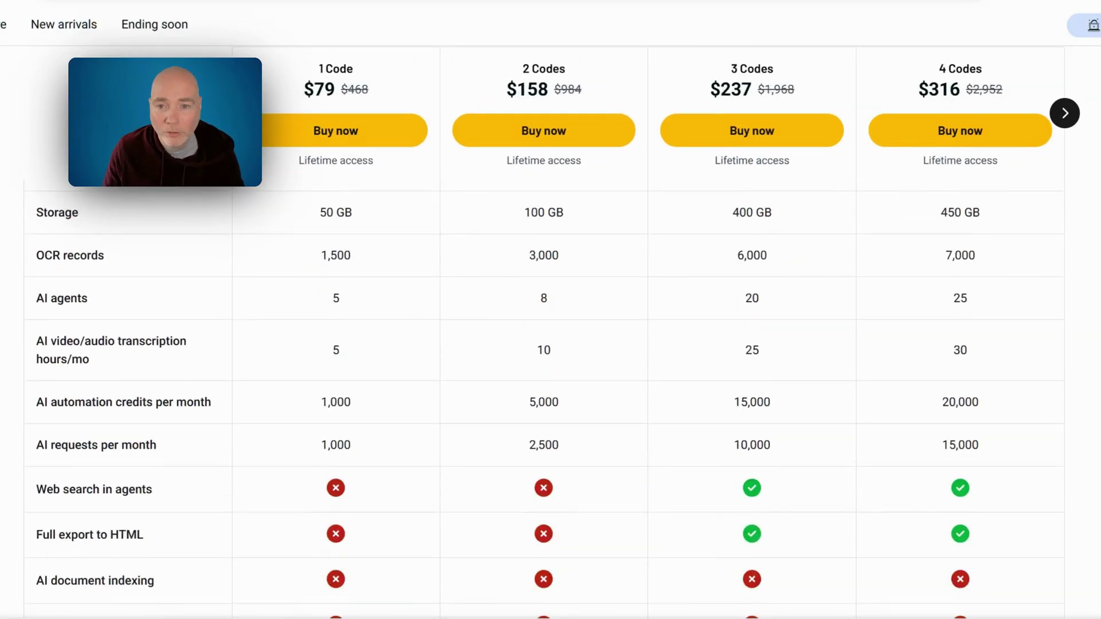
pyautogui.scroll(-3, 979, 293)
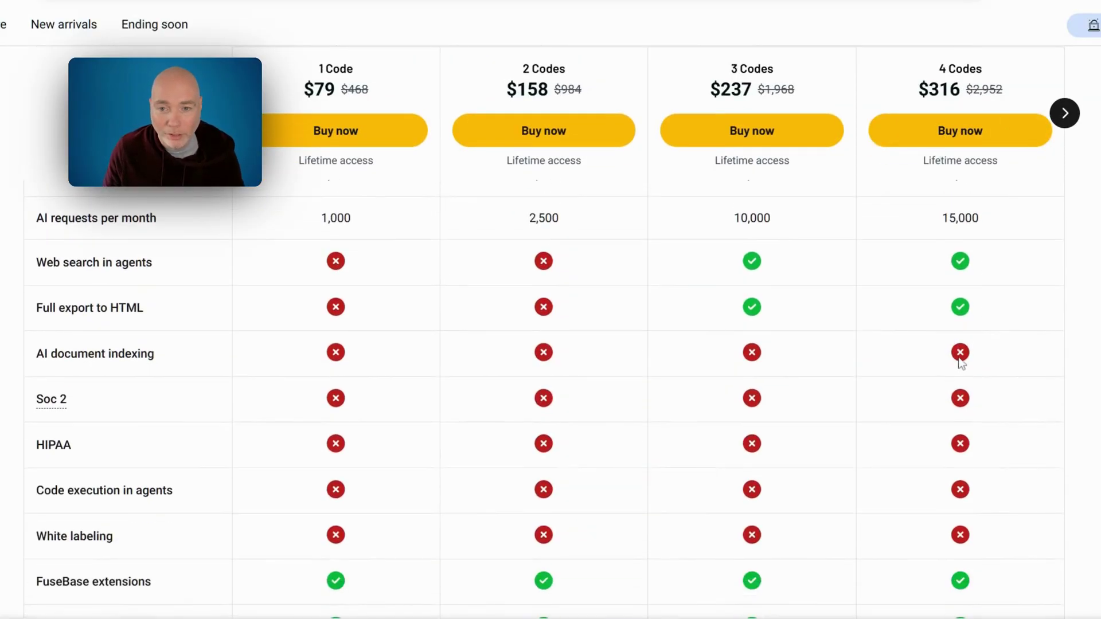
pyautogui.scroll(-1, 959, 359)
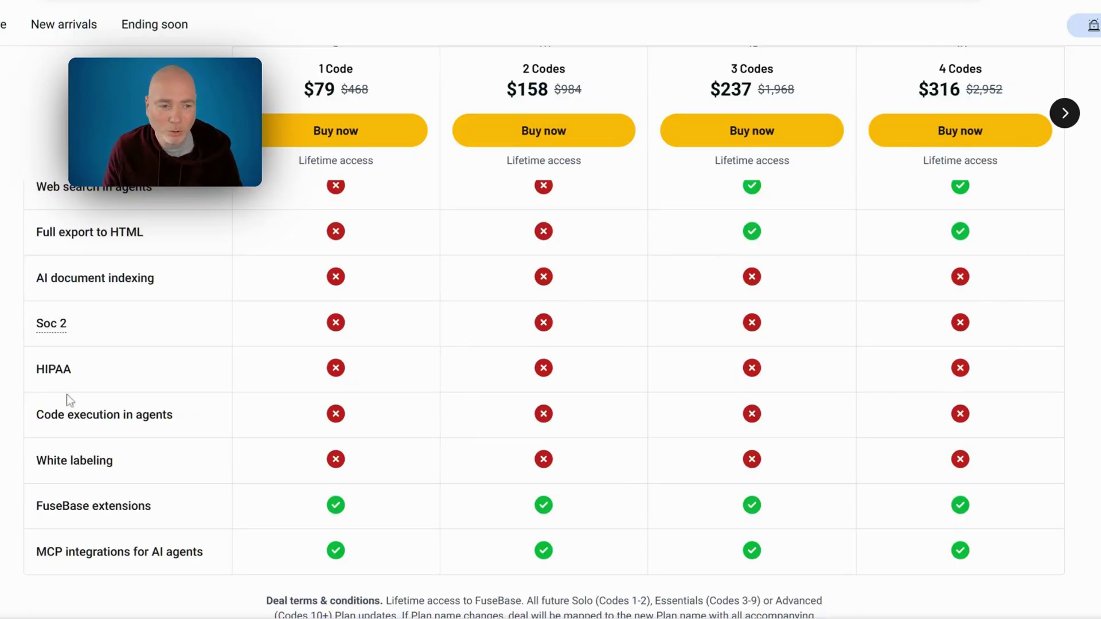
# Page forward to the 7–10 code tiers ($553–$790) and scroll back up to the plan heading
pyautogui.click(1064, 113)
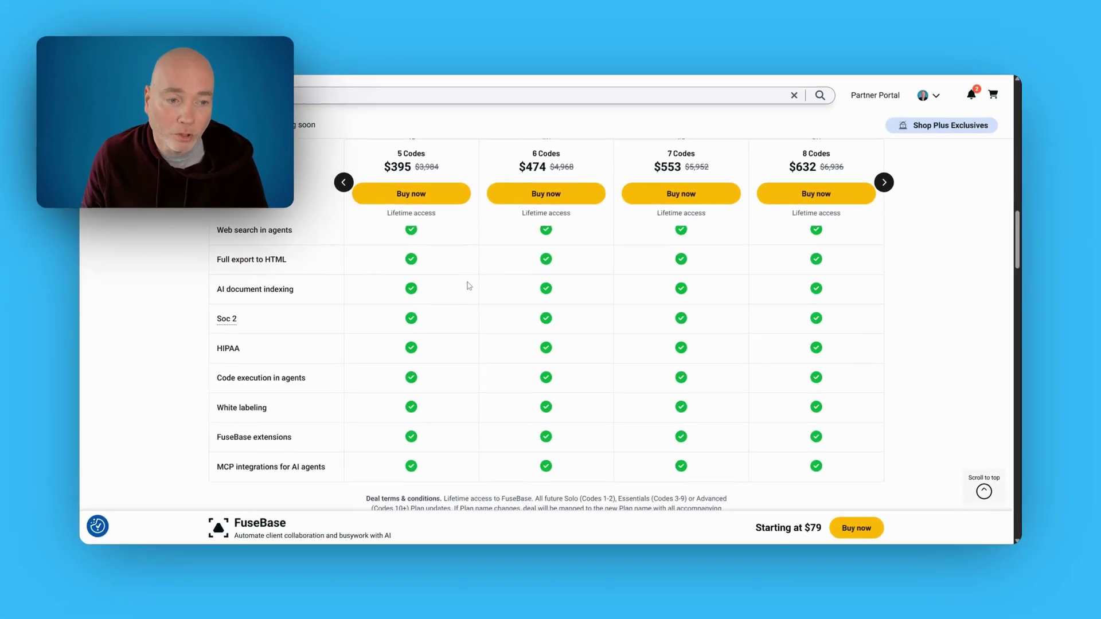
pyautogui.scroll(3, 400, 296)
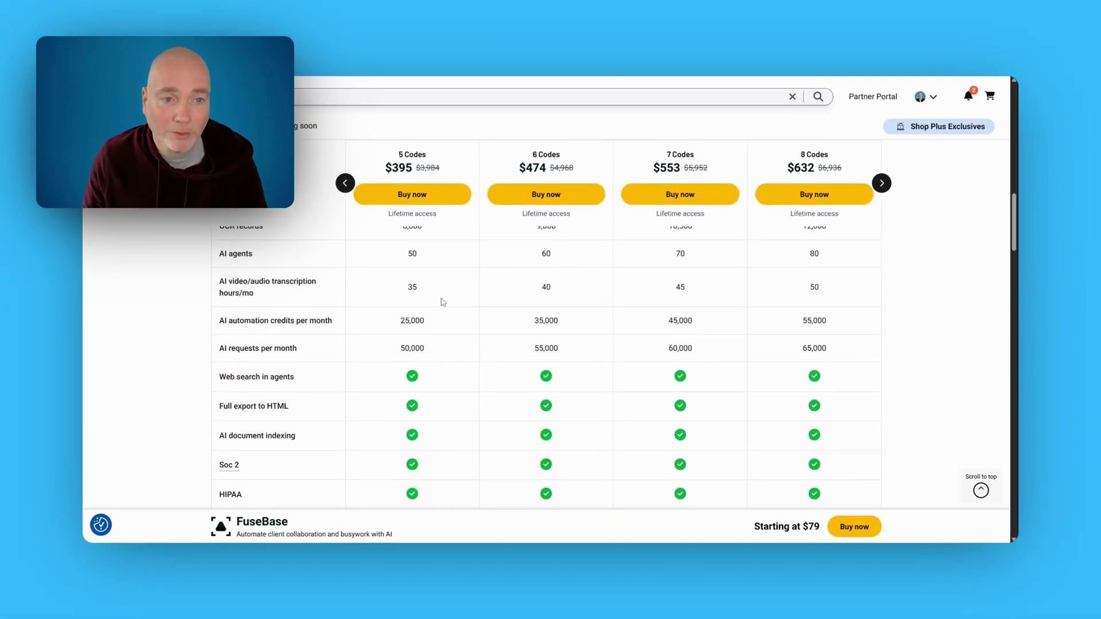
pyautogui.scroll(3, 443, 302)
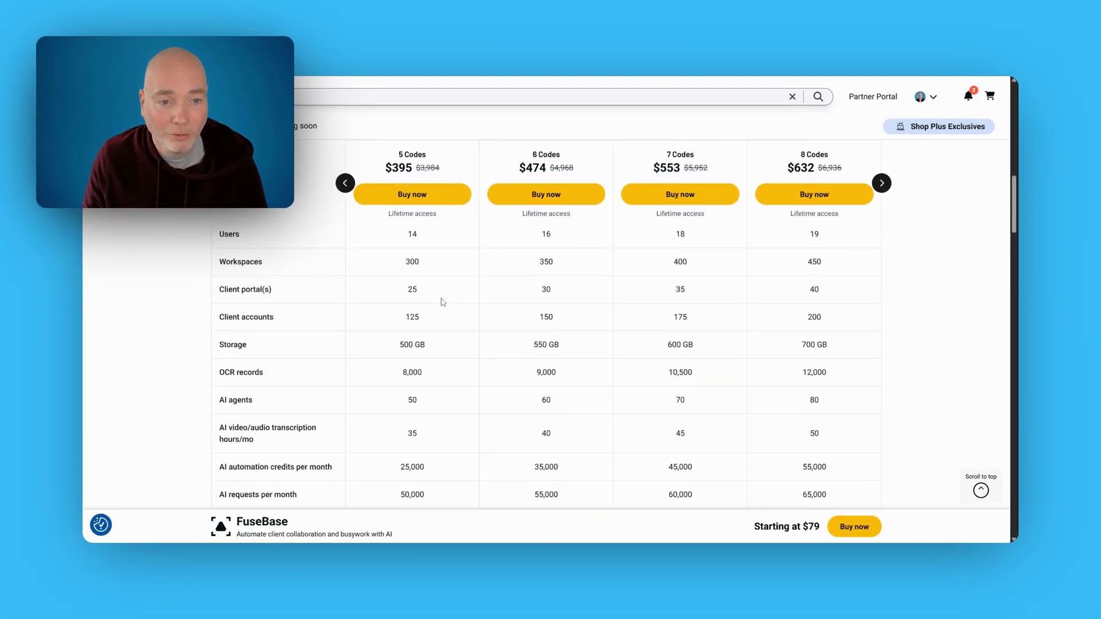
pyautogui.scroll(1, 443, 302)
pyautogui.click(880, 224)
pyautogui.scroll(1, 881, 298)
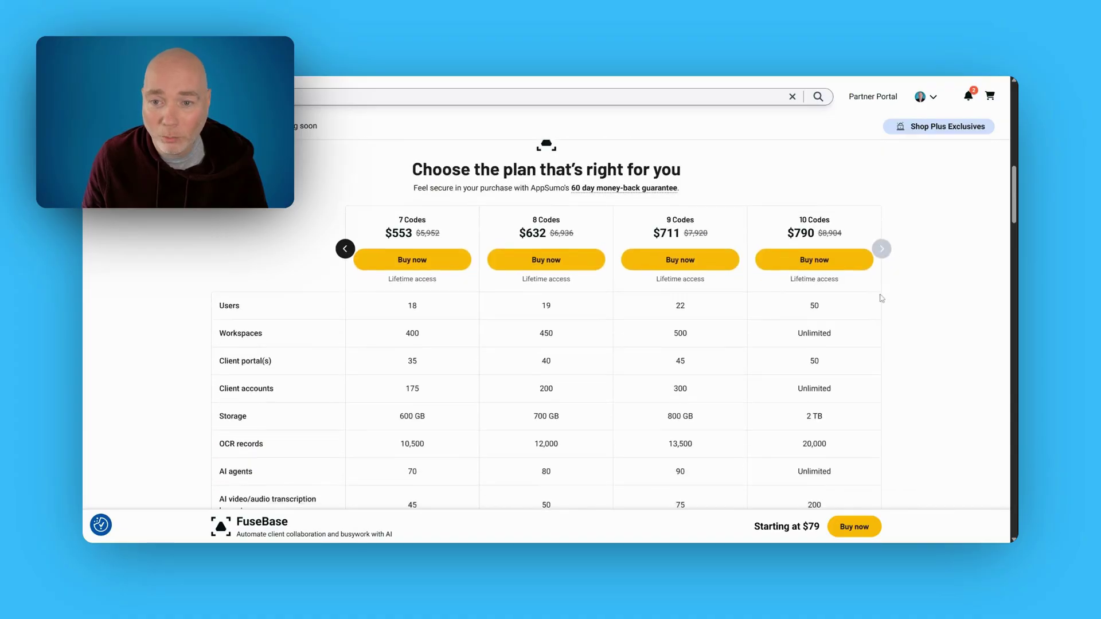
pyautogui.scroll(-1, 848, 299)
pyautogui.scroll(2, 792, 296)
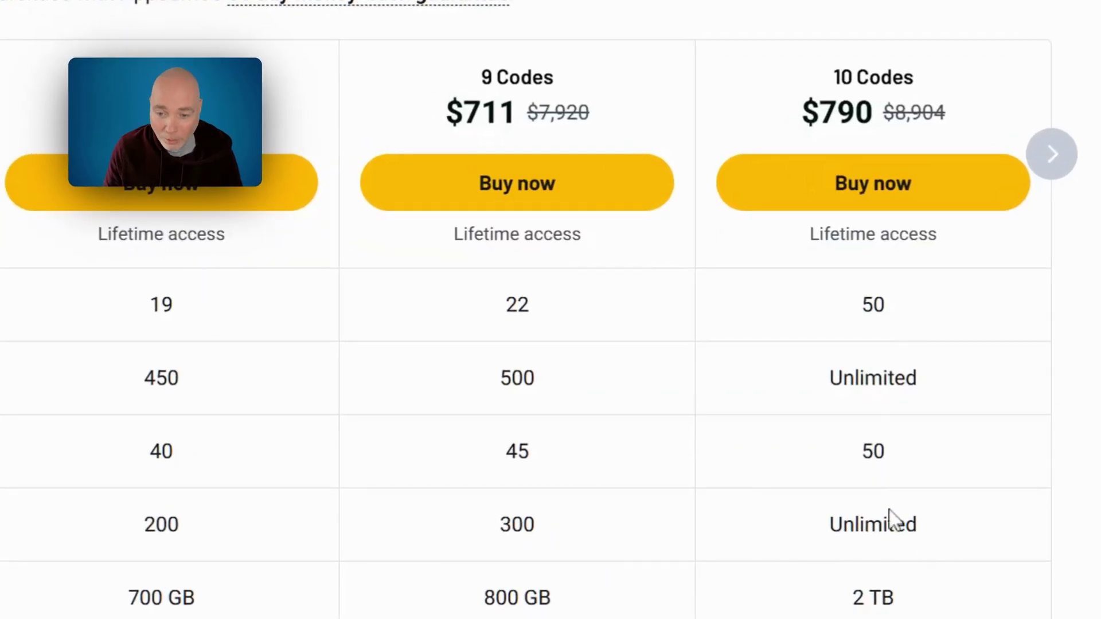
pyautogui.scroll(-2, 890, 516)
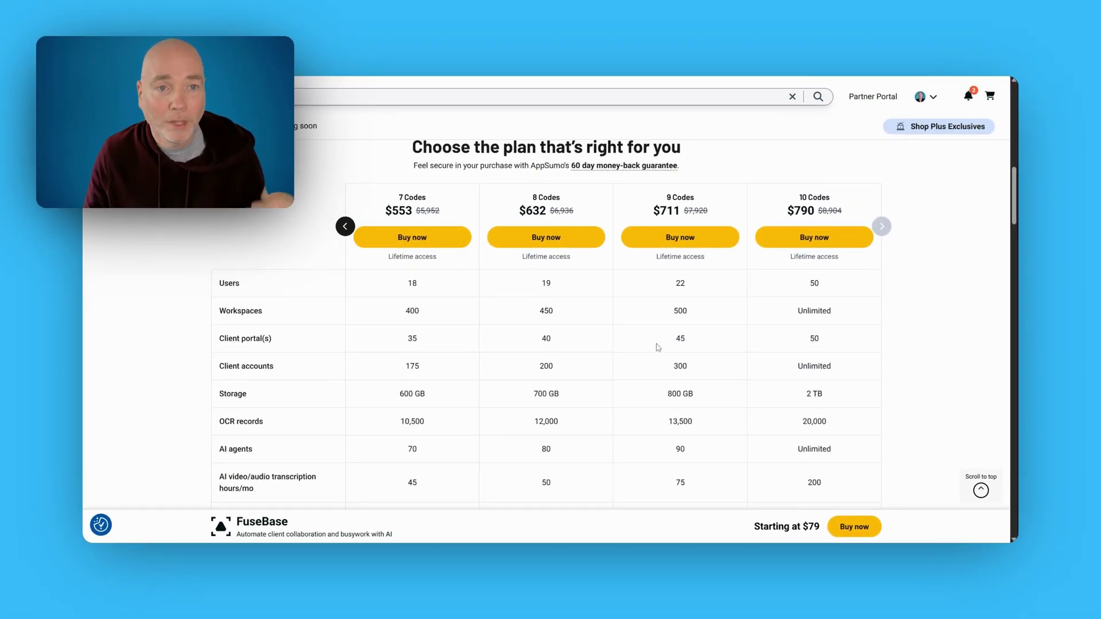
pyautogui.scroll(-1, 695, 325)
pyautogui.scroll(-2, 594, 282)
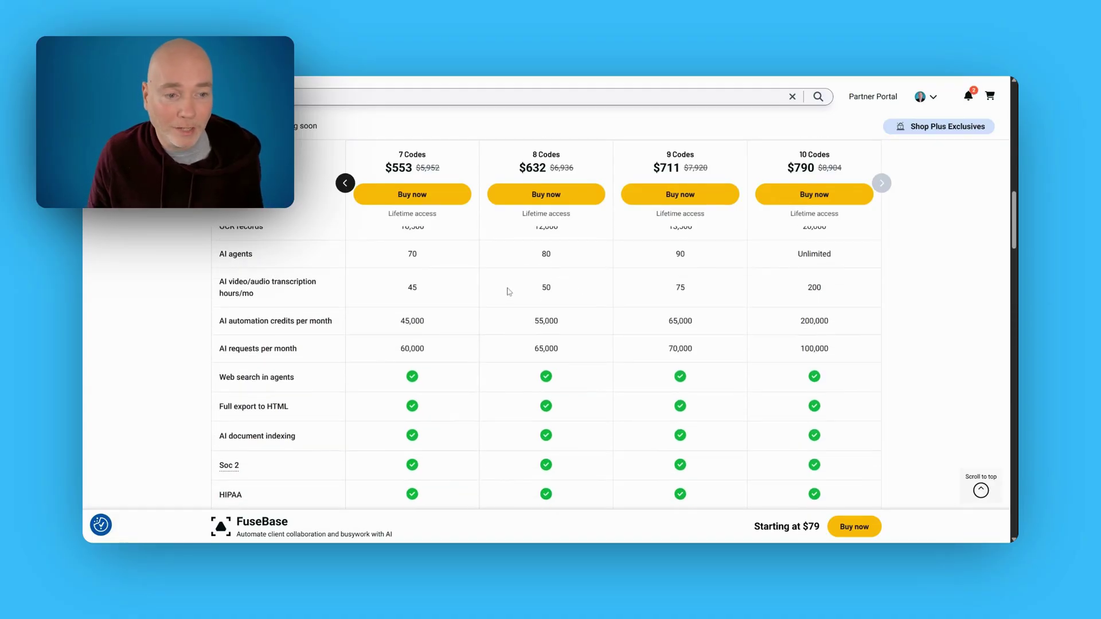
pyautogui.scroll(-2, 496, 292)
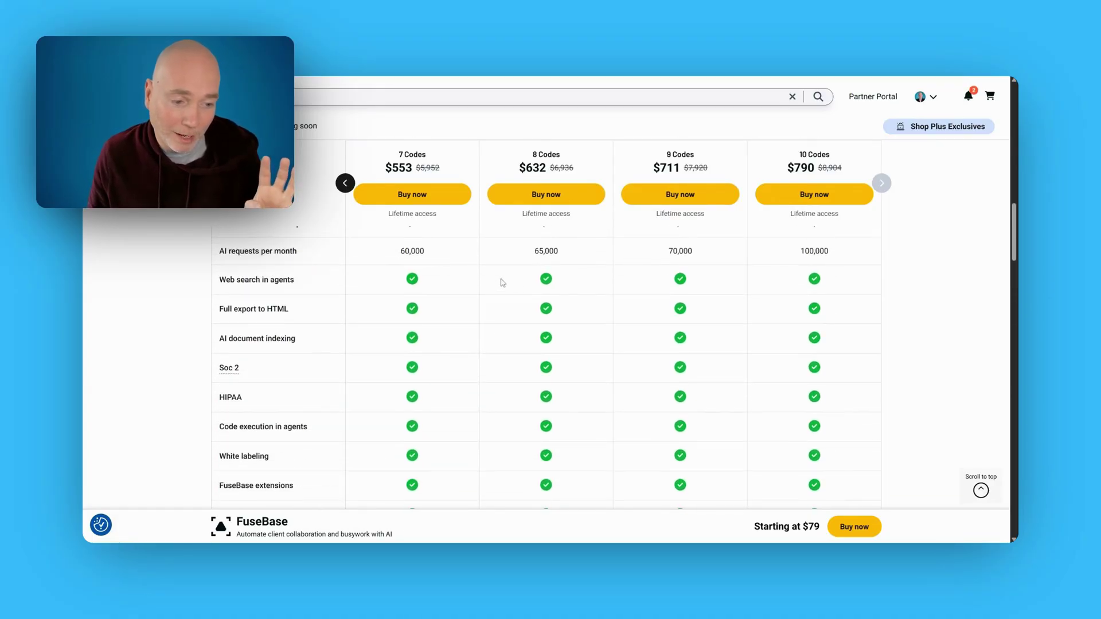
pyautogui.scroll(3, 544, 317)
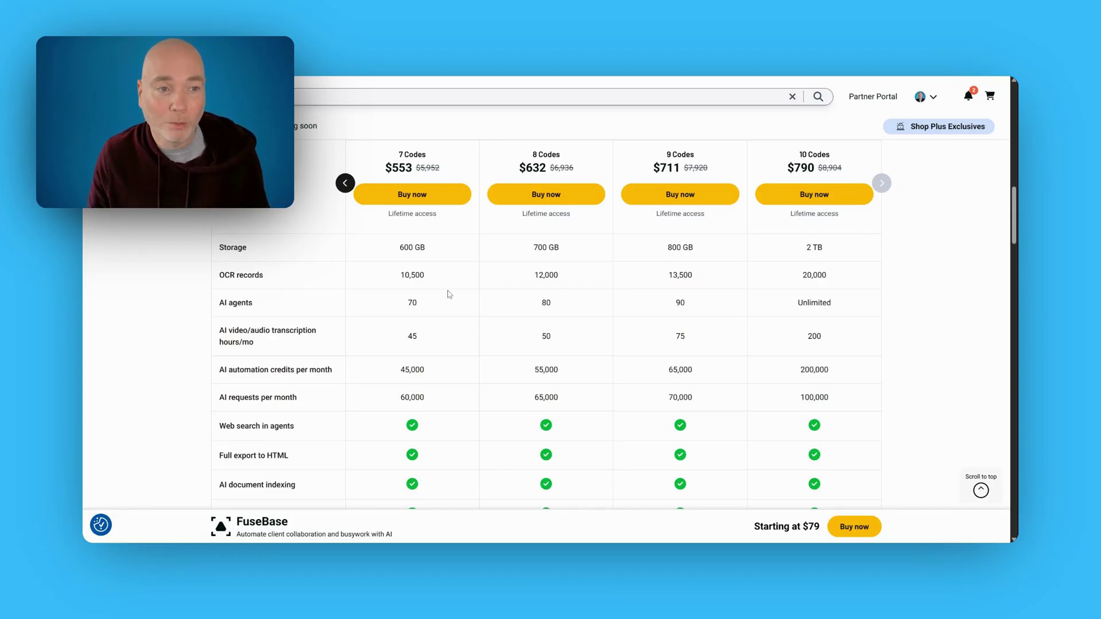
pyautogui.scroll(-4, 453, 278)
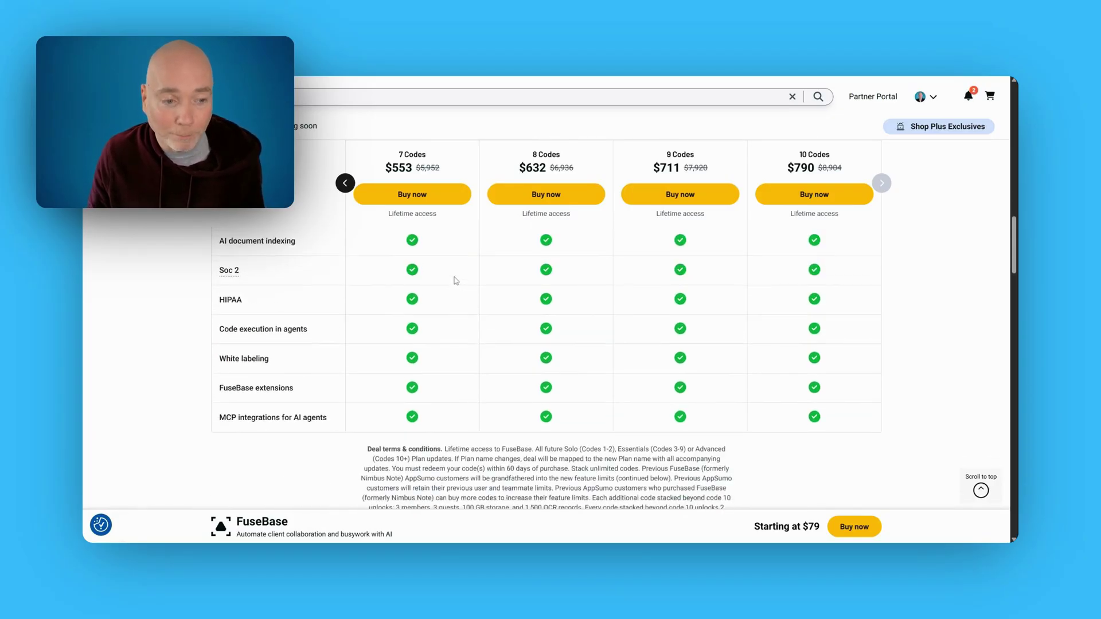